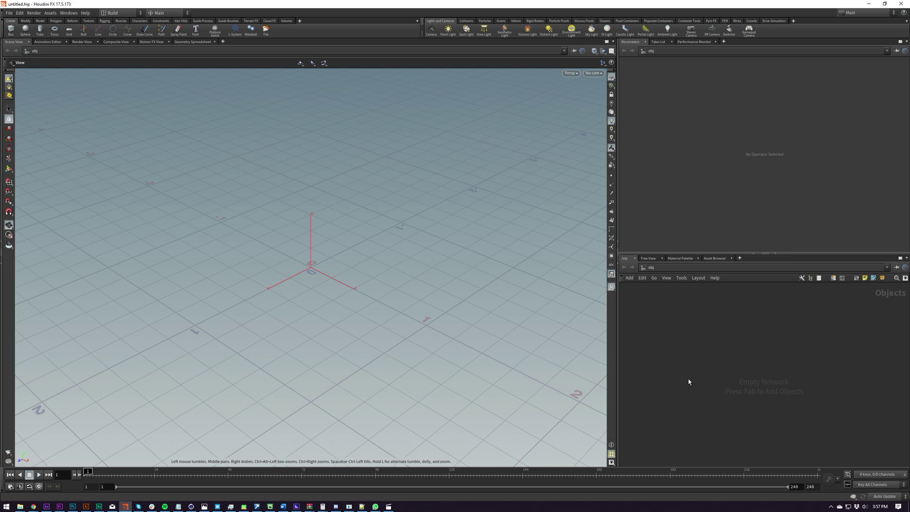
Add a grid to the empty scene as a new geometry object.
key(Tab)
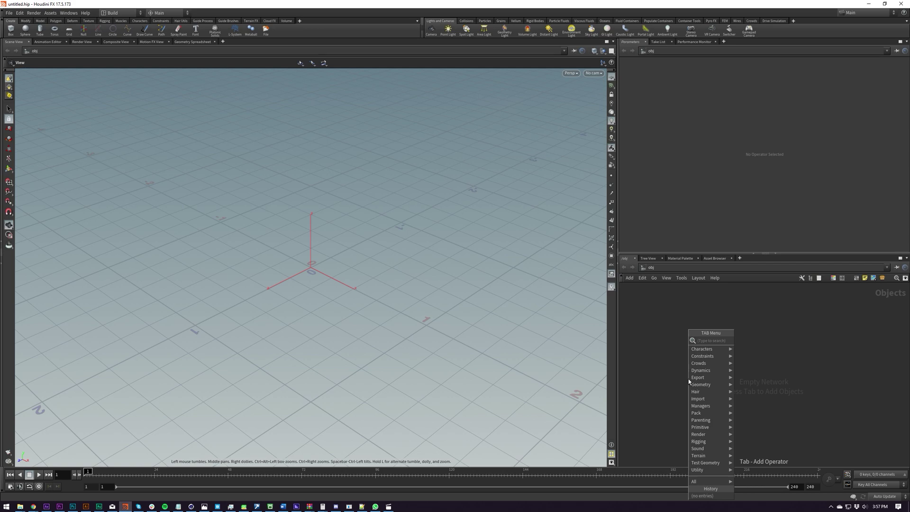
text(grid)
key(Return)
key(Return)
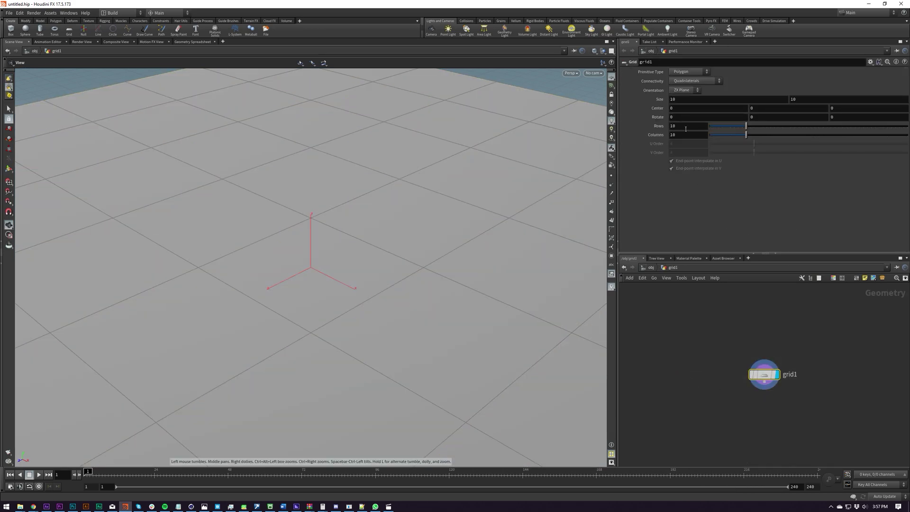
Set the grid's rows and columns to 250 each.
double_click(686, 126)
text(250)
key(Tab)
text(250)
key(Return)
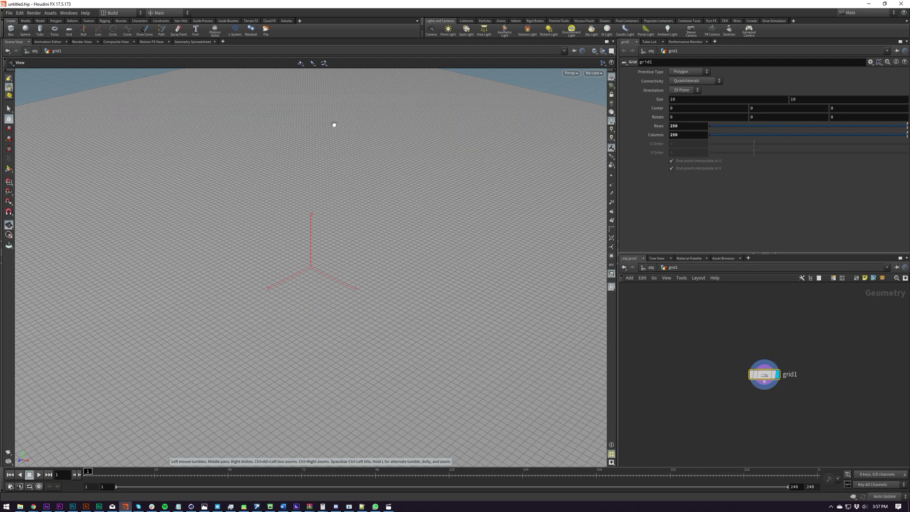
Add a Mountain node beneath grid1, connected to the grid's output.
right_drag(332, 194, 284, 309)
drag(375, 213, 377, 233)
scroll(377, 233, up, 2)
key(Tab)
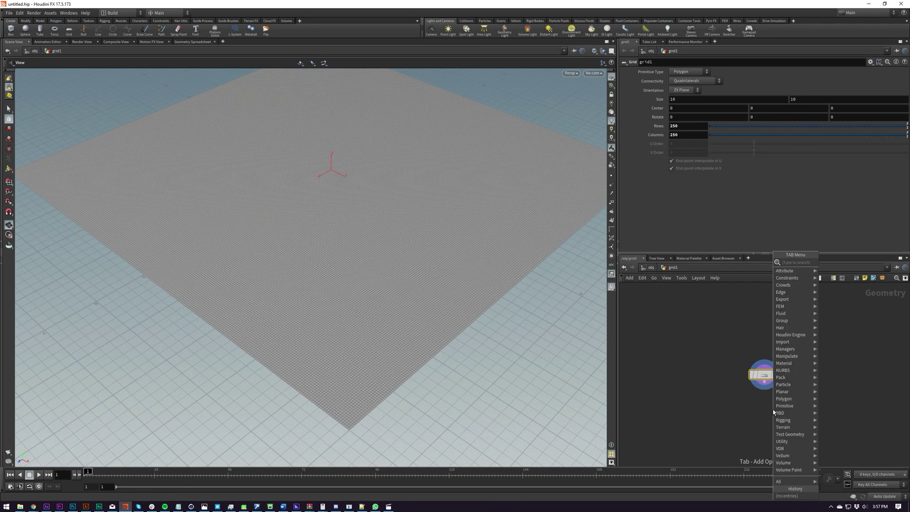
text(moun)
key(Return)
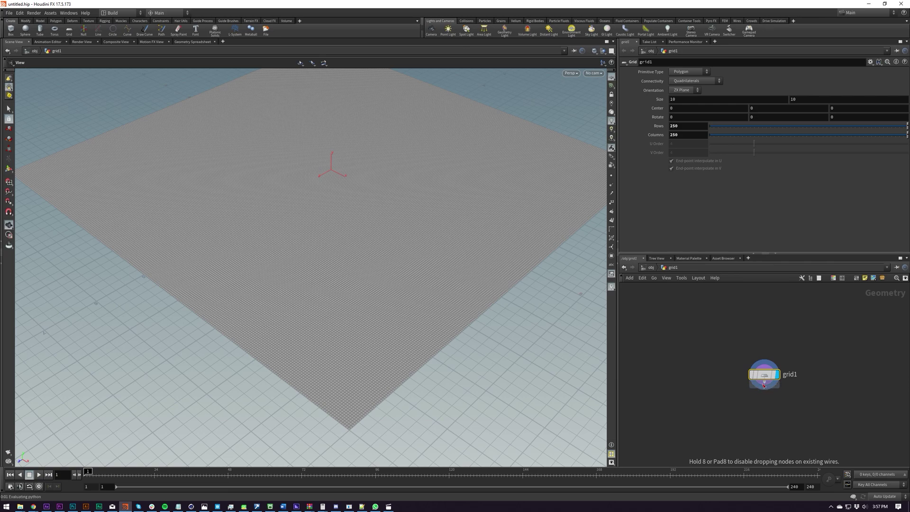
click(770, 413)
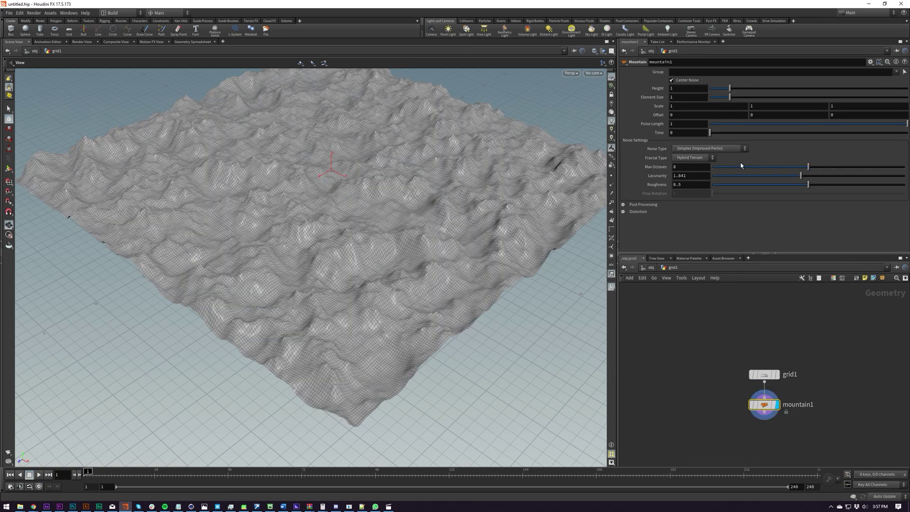
Shape the mountain noise with roughness 0, a scale of 3.3 on all axes and a height of about 7.09.
drag(734, 183, 708, 185)
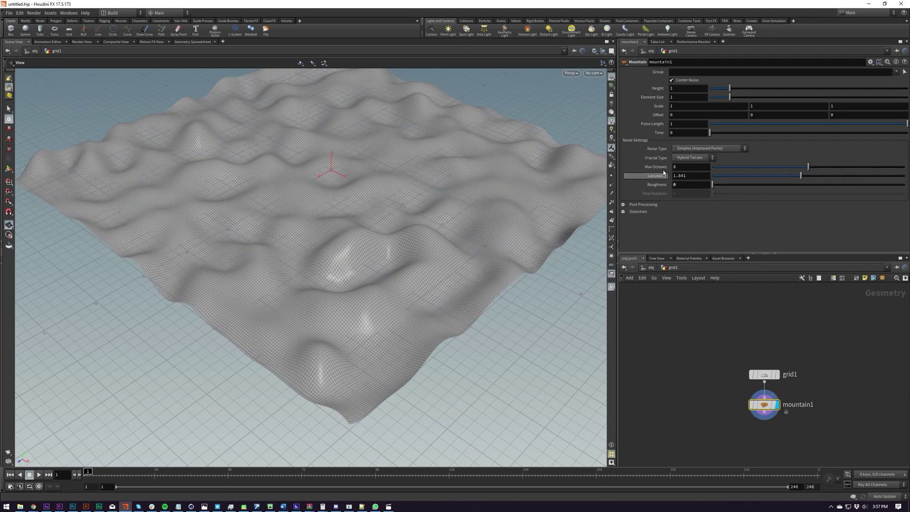
middle_drag(677, 106, 721, 104)
drag(729, 88, 849, 103)
middle_drag(430, 150, 432, 201)
key(d)
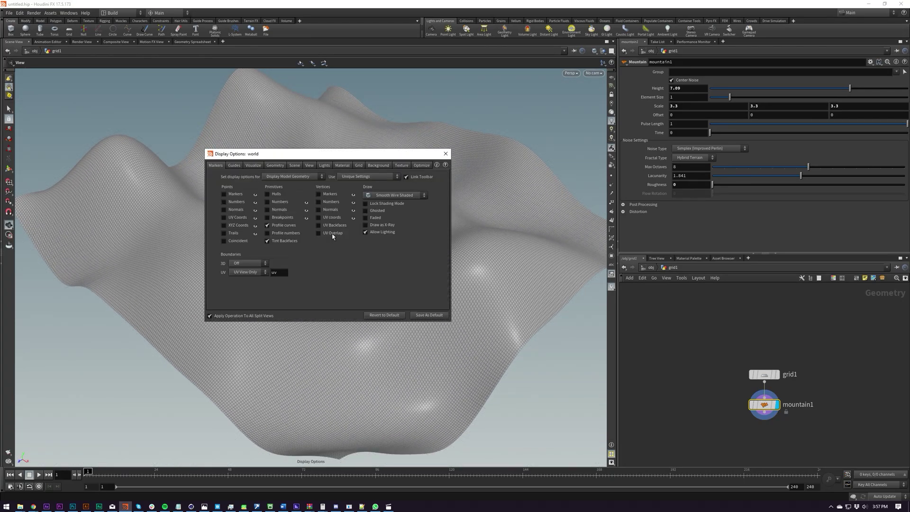
click(252, 166)
click(275, 165)
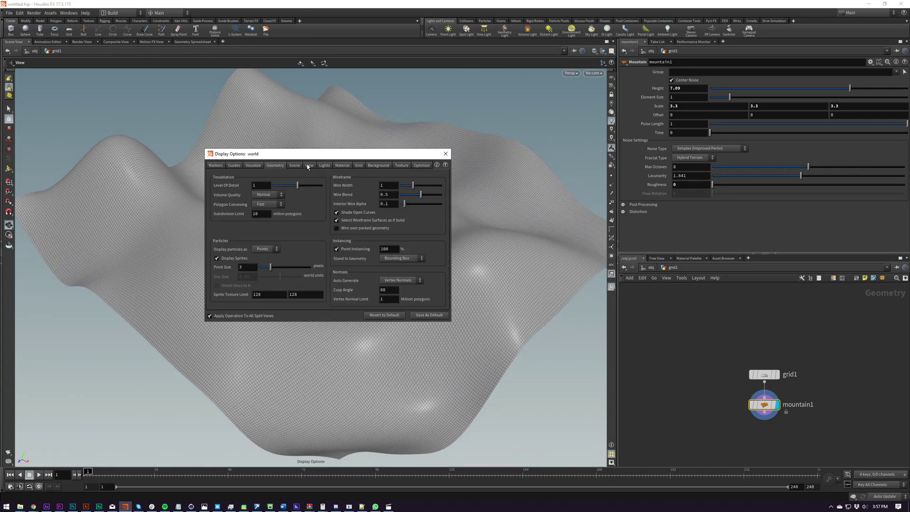
click(234, 165)
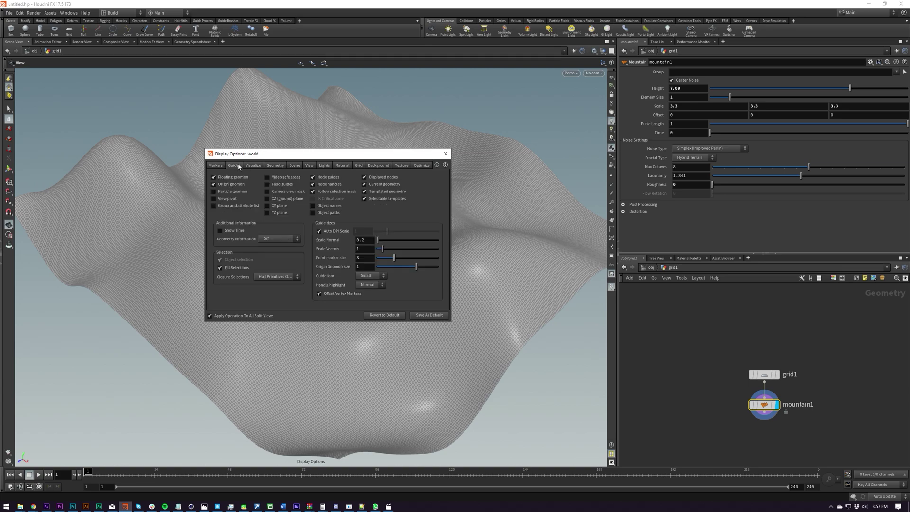
click(253, 165)
click(234, 165)
click(445, 154)
Add a Scatter node beneath mountain1, connected to the mountain's output.
middle_drag(745, 439, 698, 403)
key(Tab)
text(sc)
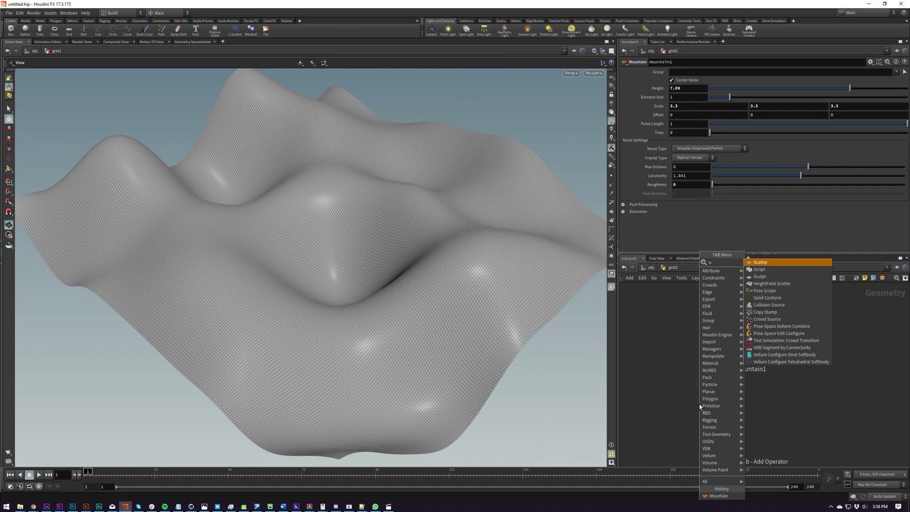
key(Return)
click(717, 398)
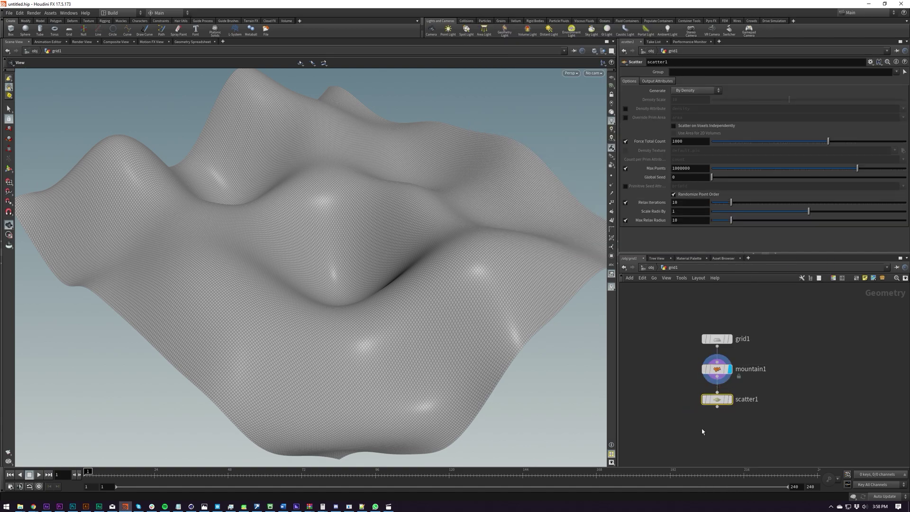
Animate the mountain noise by setting mountain1's Time to $T.
click(717, 369)
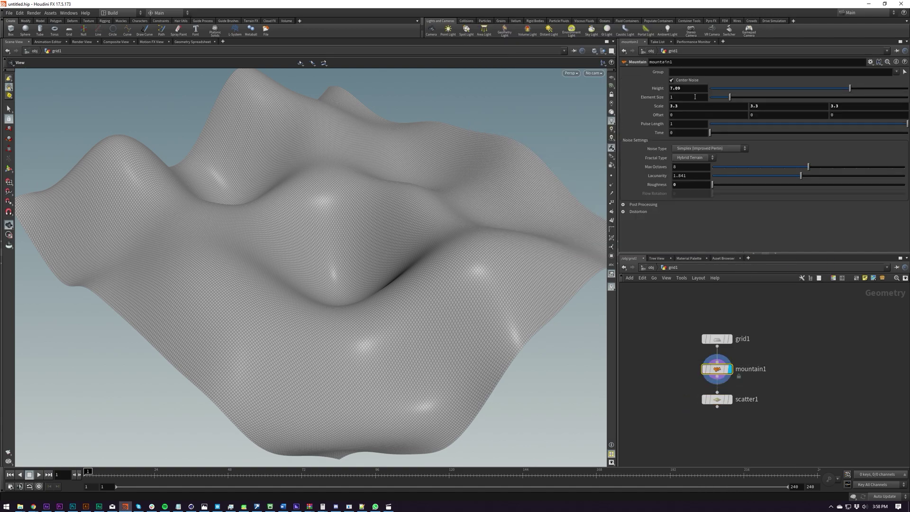
click(680, 133)
text($T)
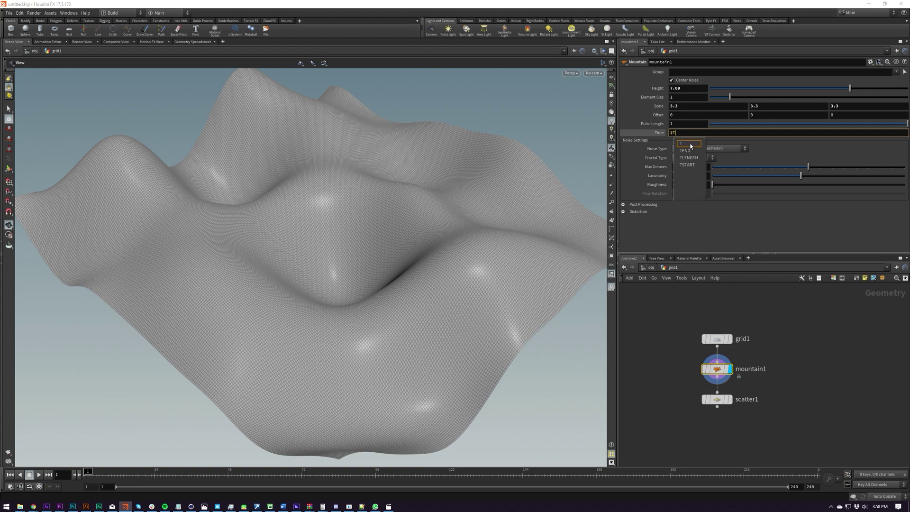
click(689, 144)
Display the scatter1 node's points and play the animation, viewing it from perspective and top.
click(716, 399)
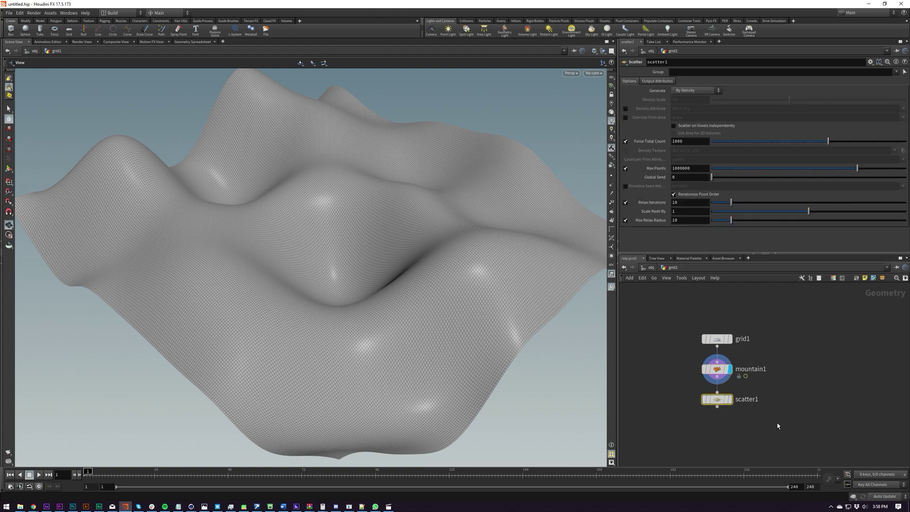
key(r)
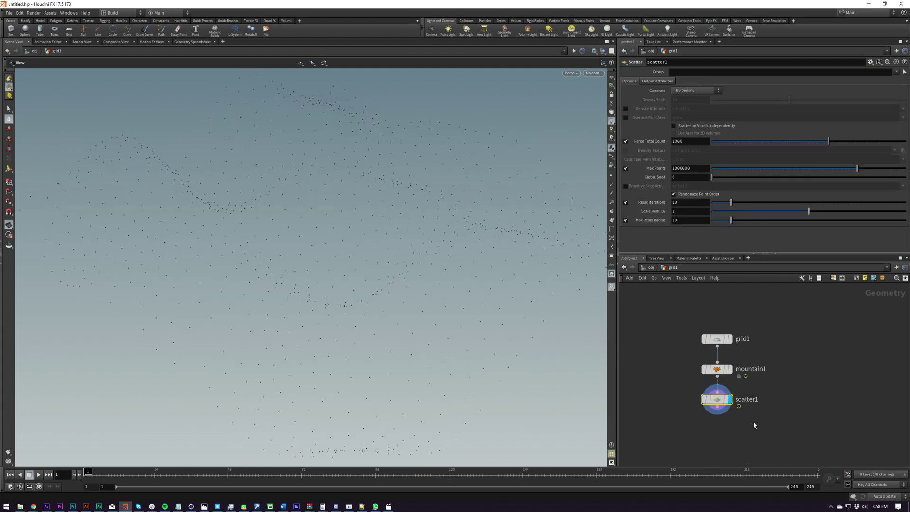
key(Up)
right_drag(299, 318, 359, 299)
drag(359, 298, 358, 287)
key(space+2)
middle_drag(359, 256, 340, 149)
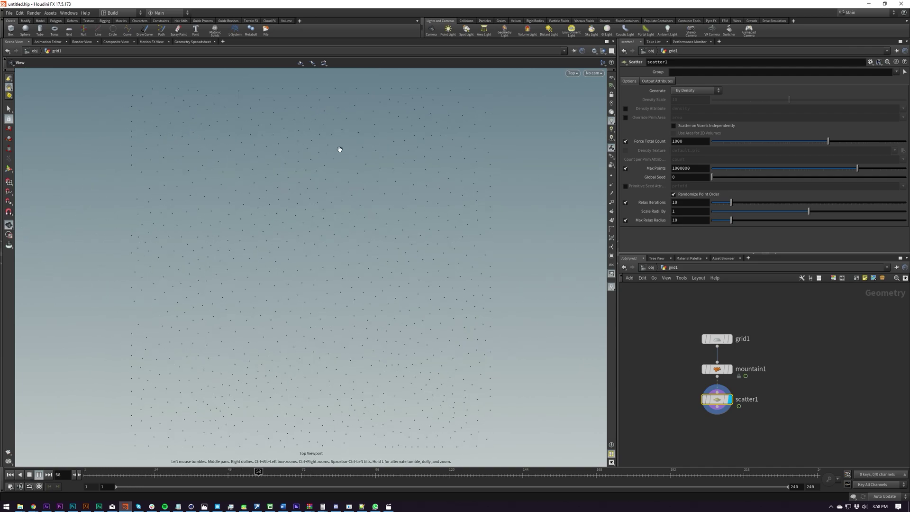
Review the point animation in perspective view, rewind it to the first frame and home the view.
key(space+1)
key(ctrl+Up)
key(Up)
key(ctrl+Up)
key(space+h)
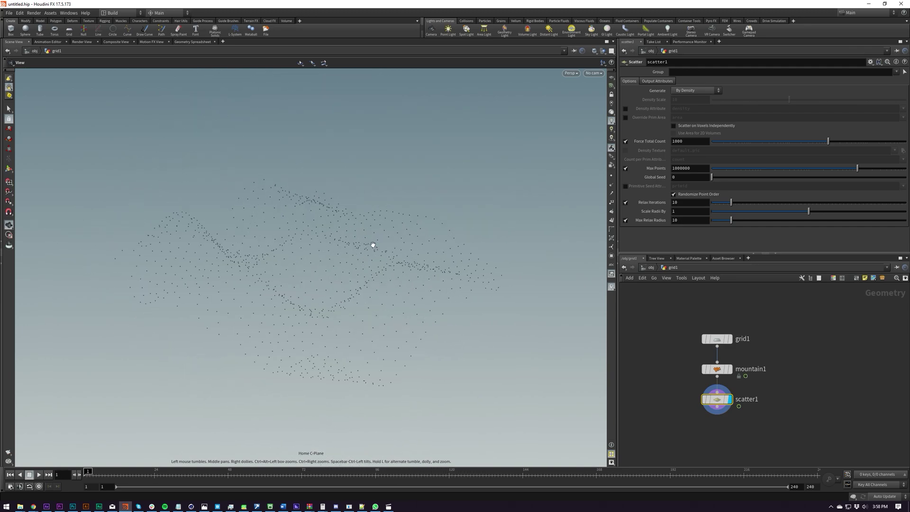
drag(373, 244, 379, 298)
middle_drag(379, 298, 381, 279)
Set scatter1's Force Total Count to 3000 points.
click(718, 369)
click(714, 399)
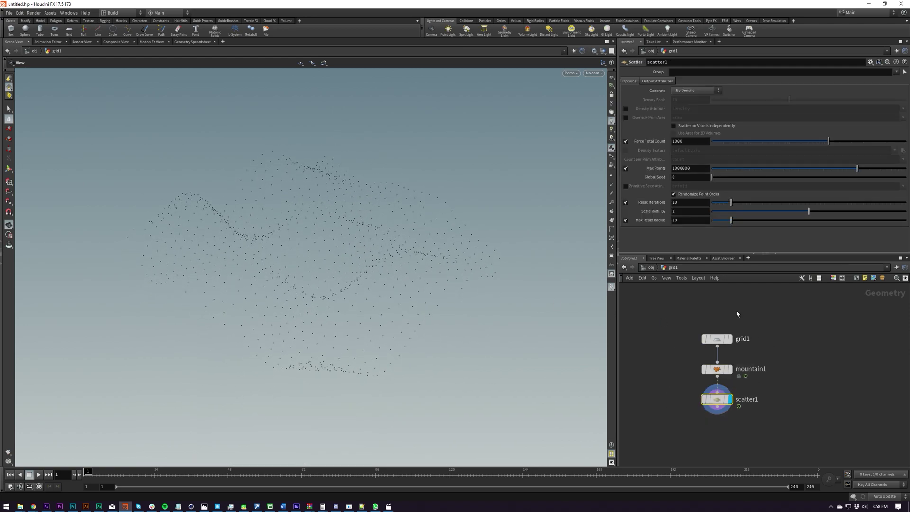
click(676, 141)
key(BackSpace)
text(3)
key(Return)
middle_drag(716, 438, 713, 409)
click(714, 408)
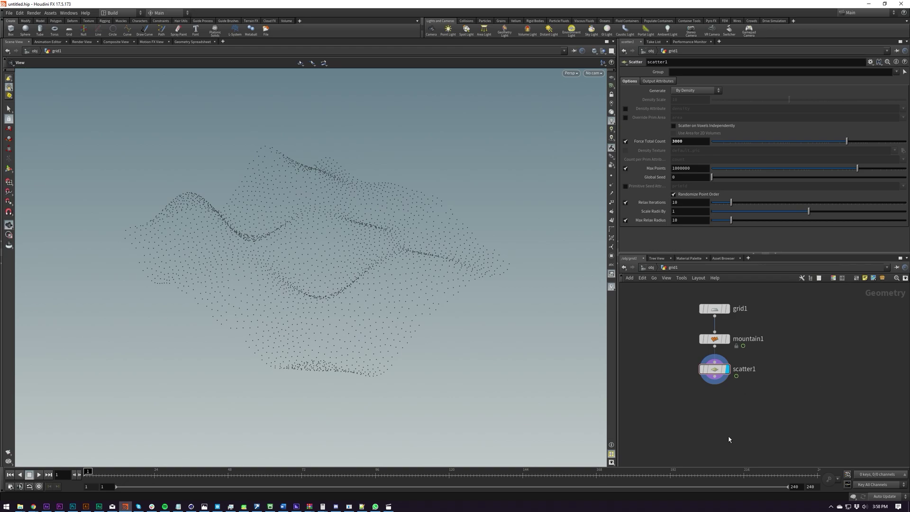
Add a Rest Position node below scatter1 and wire scatter1's output into its first input.
key(Tab)
text(rest)
key(Return)
click(703, 434)
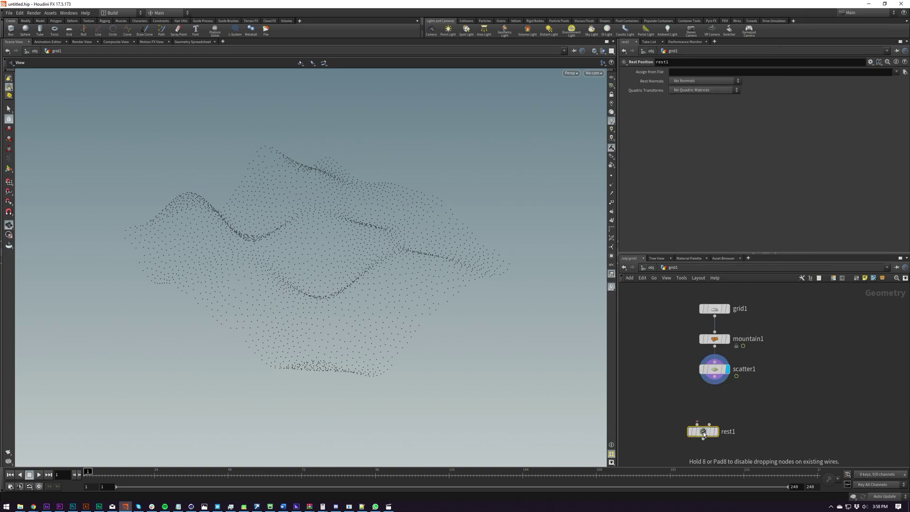
mouse_move(703, 434)
mouse_down()
mouse_move(720, 438)
mouse_move(714, 432)
mouse_up()
click(708, 424)
click(714, 376)
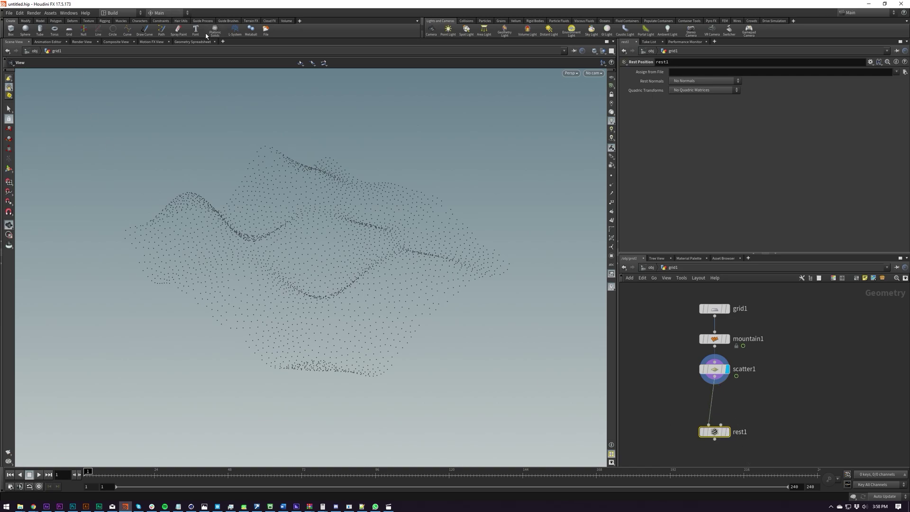
Compare the P and rest attribute values of rest1's points in the geometry spreadsheet and return to the scene view.
click(193, 42)
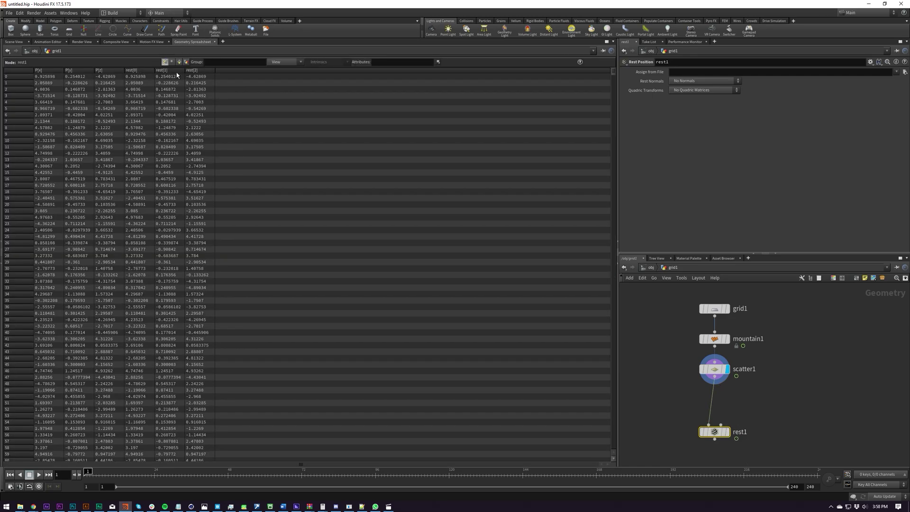
drag(47, 78, 201, 77)
click(167, 117)
drag(42, 76, 207, 78)
click(190, 160)
click(15, 41)
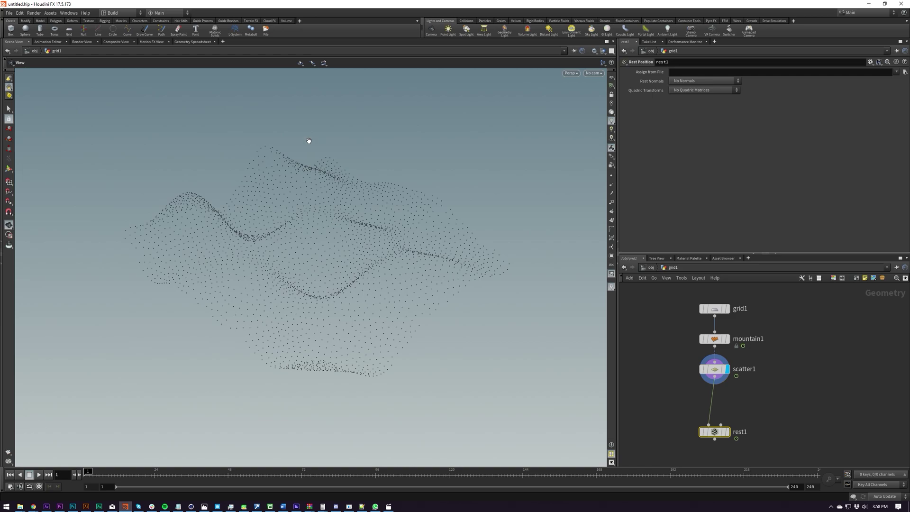
Move the rest1 node closer beneath scatter1.
middle_drag(735, 399, 719, 395)
drag(305, 257, 314, 299)
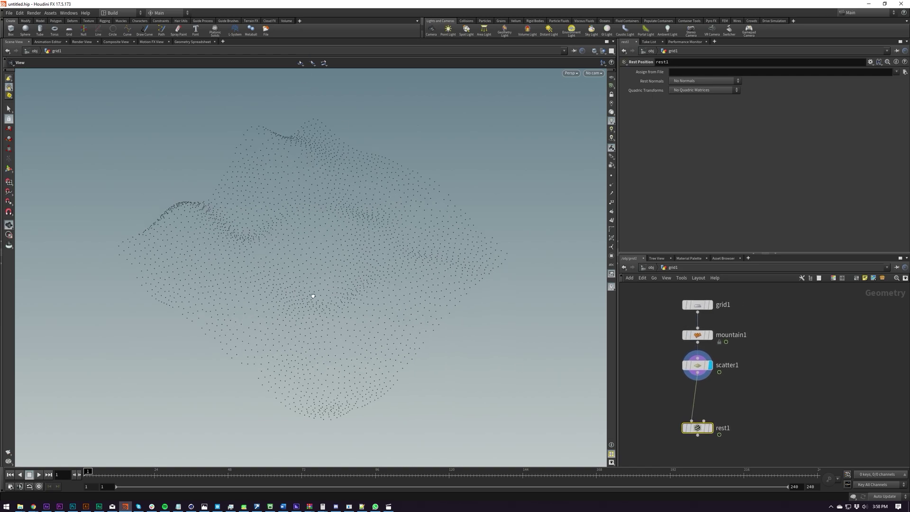
middle_drag(708, 430, 693, 433)
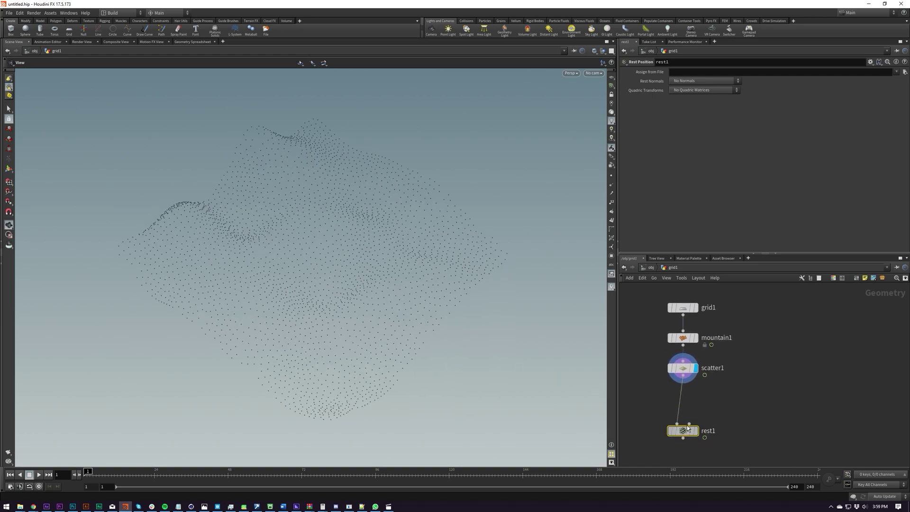
drag(694, 433, 693, 414)
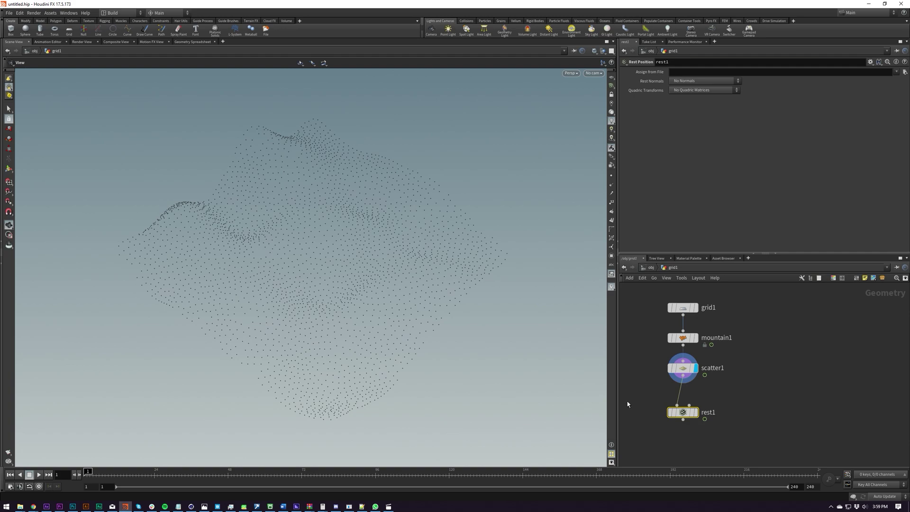
middle_drag(715, 397, 707, 380)
scroll(708, 380, up, 1)
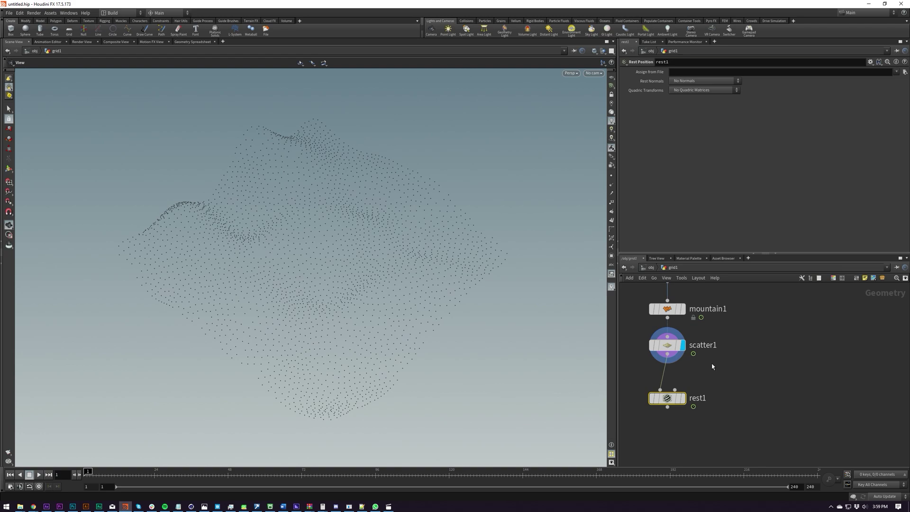
right_click(713, 368)
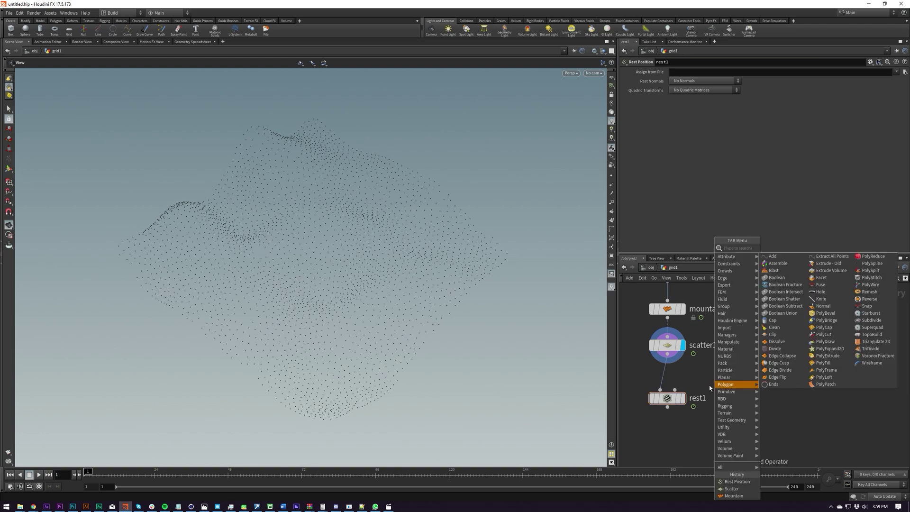
key(Escape)
Add a Time Shift node beside rest1, move rest1 further down, and connect scatter1's output to the time shift.
middle_drag(724, 379, 729, 357)
key(Tab)
text(tshi)
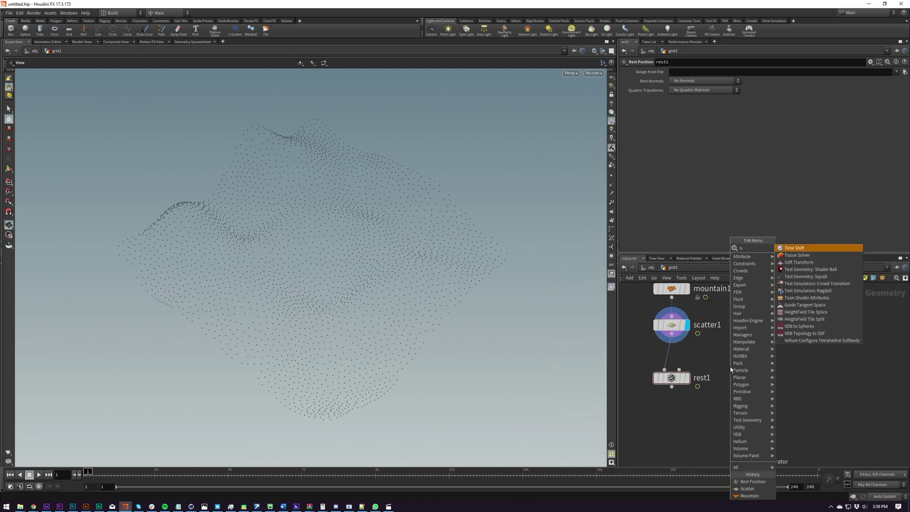
key(Return)
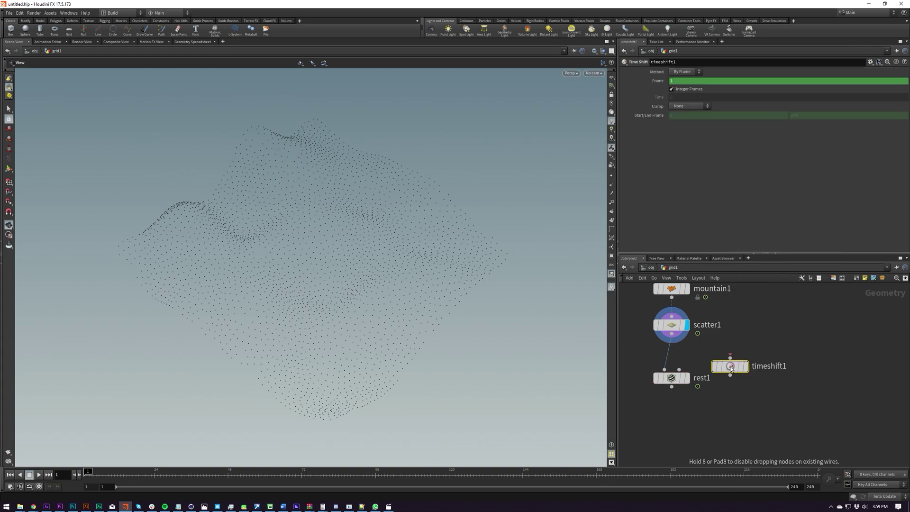
click(725, 358)
click(728, 354)
drag(671, 379, 670, 423)
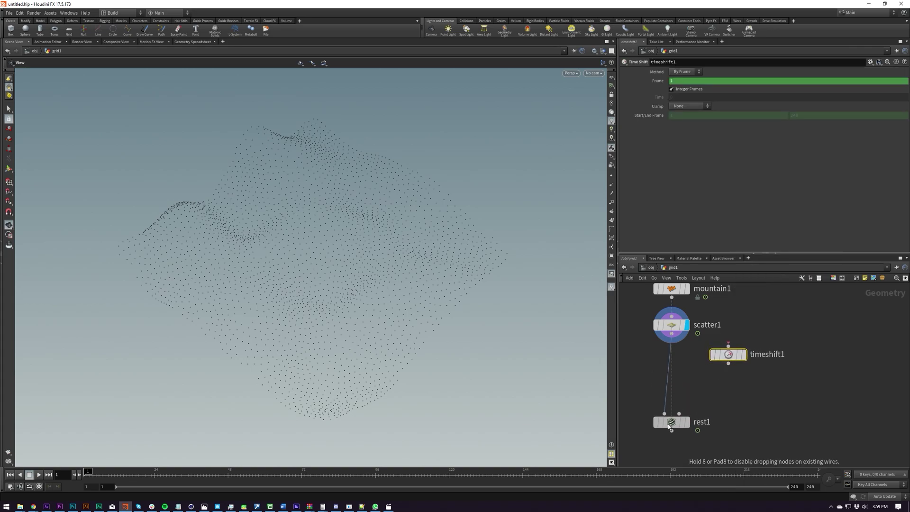
drag(724, 358, 671, 333)
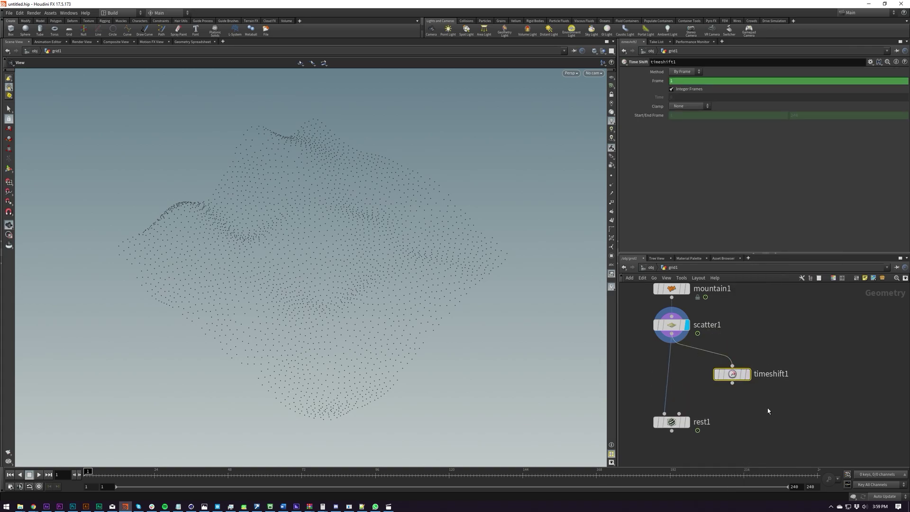
Place timeshift1 beside scatter1, rewire its input to mountain1 instead, and display it.
middle_drag(741, 413, 715, 447)
drag(710, 409, 730, 358)
click(720, 392)
click(645, 331)
click(735, 401)
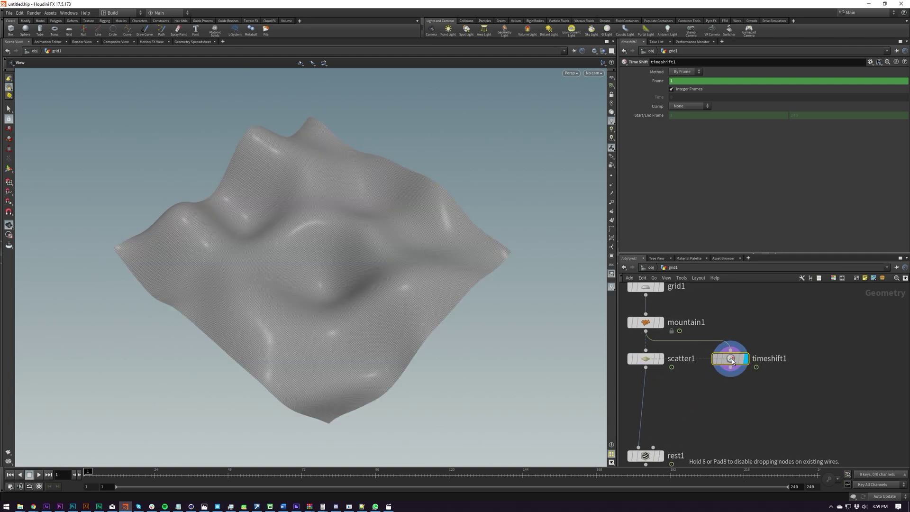
Reveal the expression in timeshift1's Frame parameter and play the animation to check the time-shifted surface.
click(658, 81)
key(Up)
key(Up)
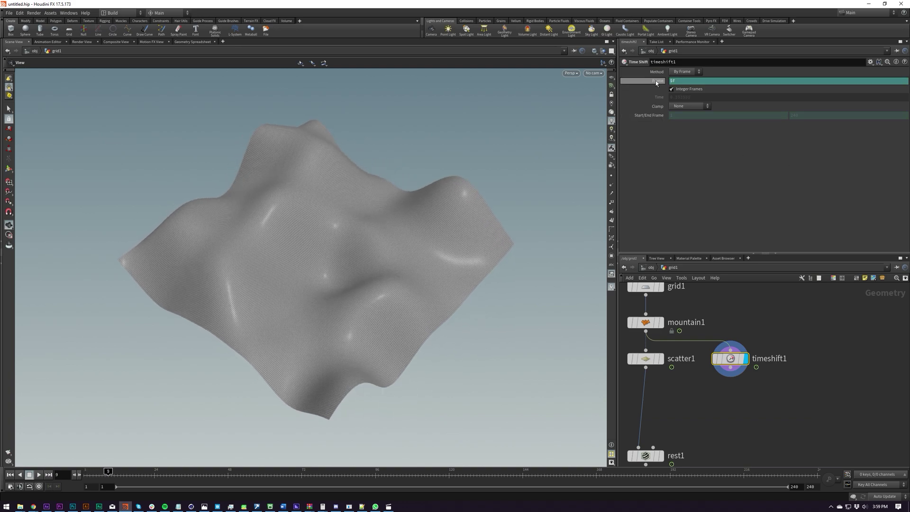
Return to frame 1, set timeshift1's Frame expression to $F-1, and play the animation.
click(656, 82)
drag(108, 473, 87, 473)
click(656, 81)
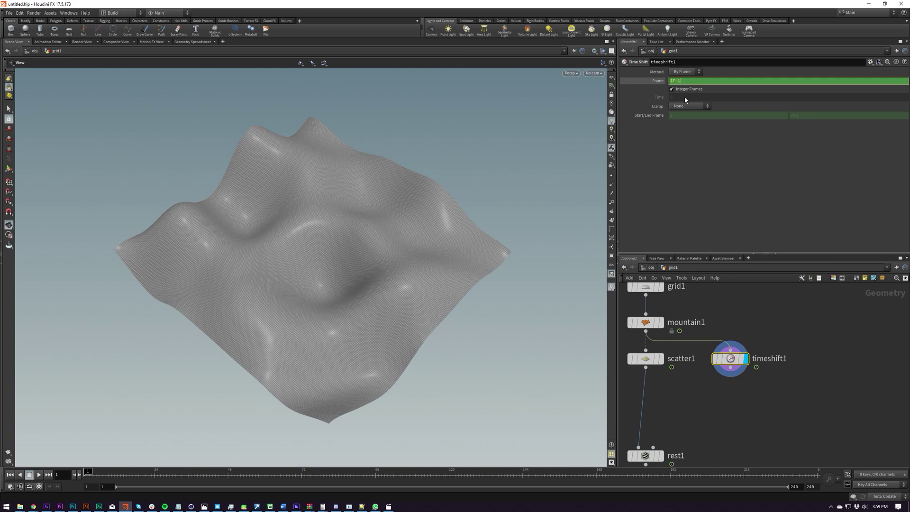
key(Return)
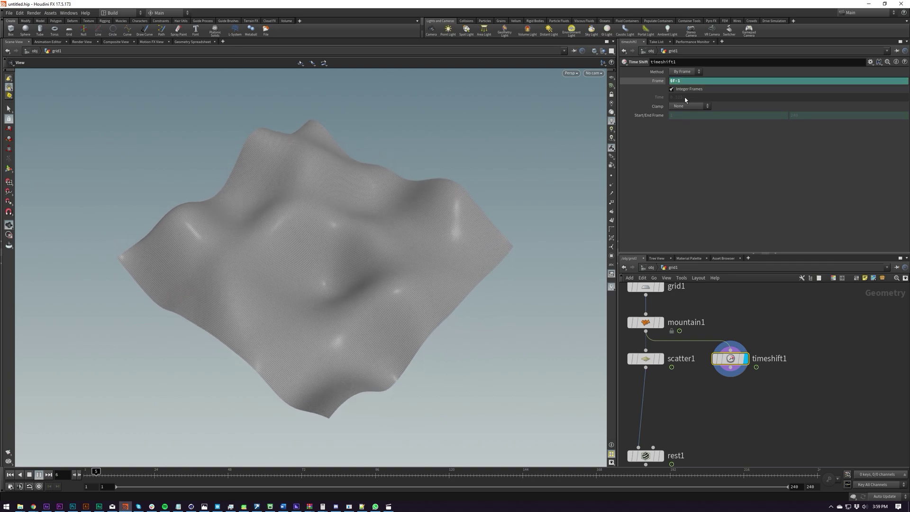
Remove the expression from timeshift1's Frame parameter and set the frame to 25.
ctrl+shift+click(675, 81)
click(675, 82)
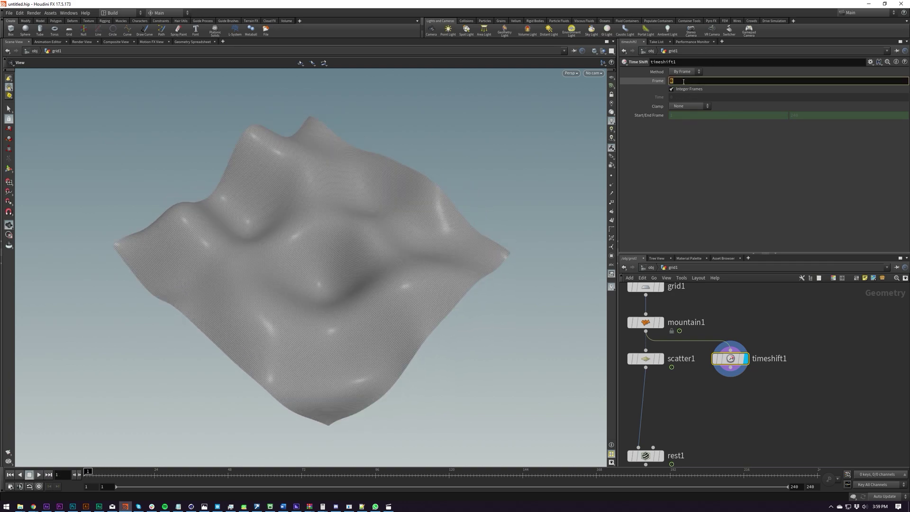
text(25)
key(Return)
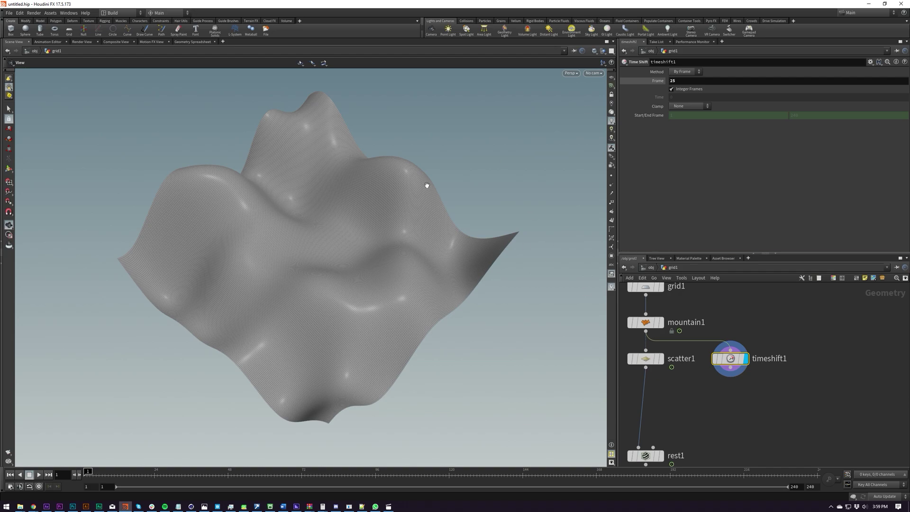
Set timeshift1's Frame to 1, play the animation to check the surface, and return to the first frame.
double_click(681, 81)
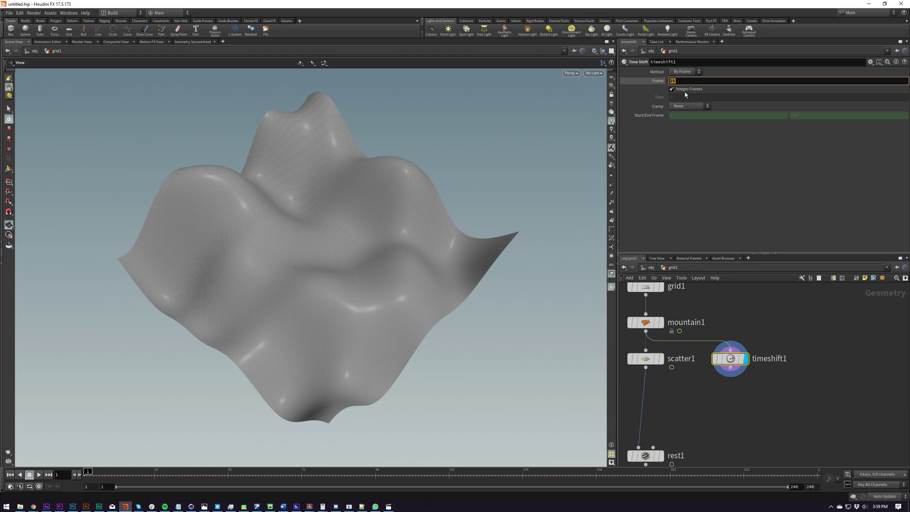
text(1)
key(Return)
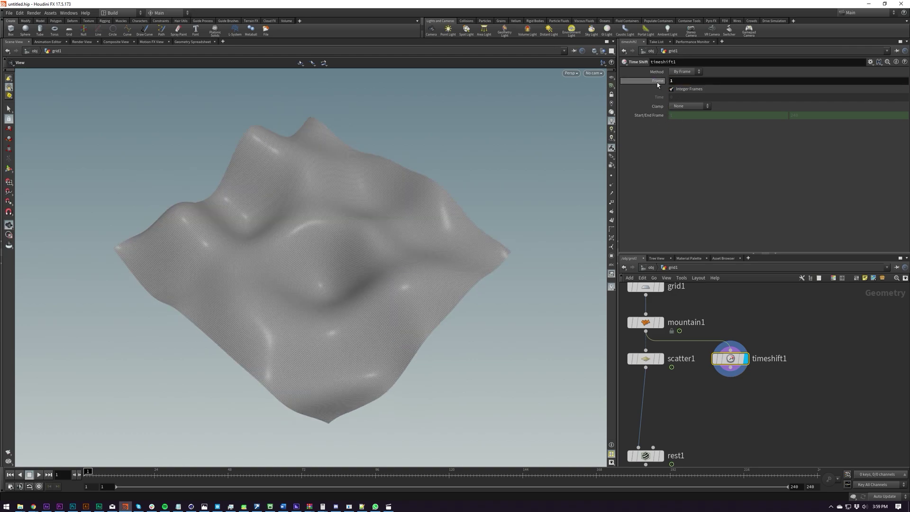
key(Up)
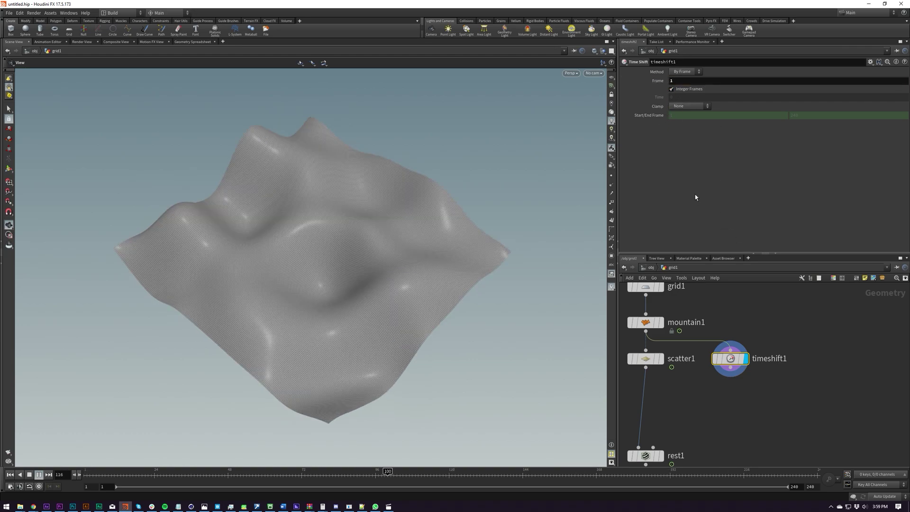
key(ctrl+Up)
Set timeshift1's Frame expression to $F/25 and play the animation.
middle_drag(726, 421, 727, 423)
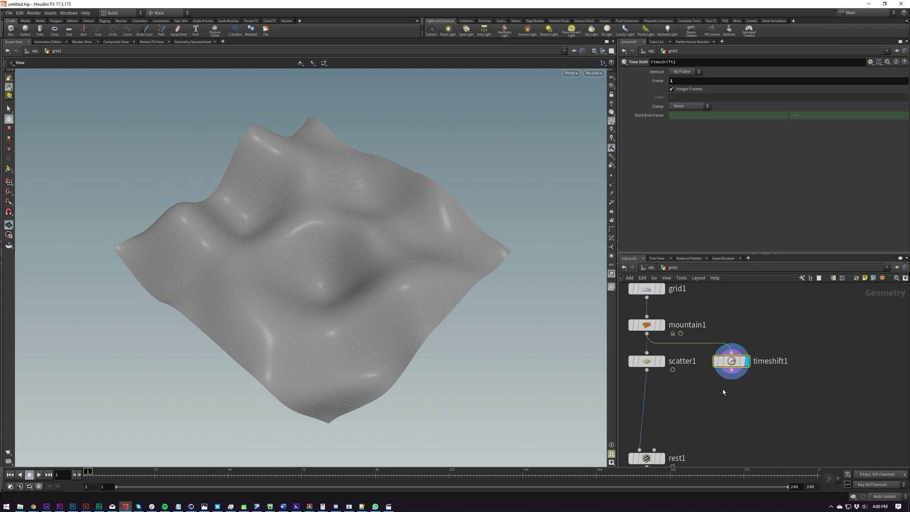
double_click(670, 82)
text($F)
key(Return)
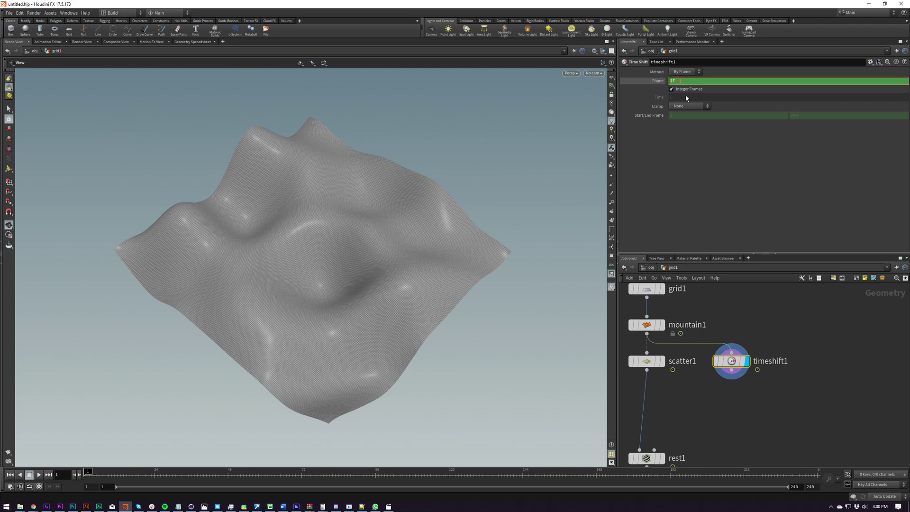
text(/25)
key(Return)
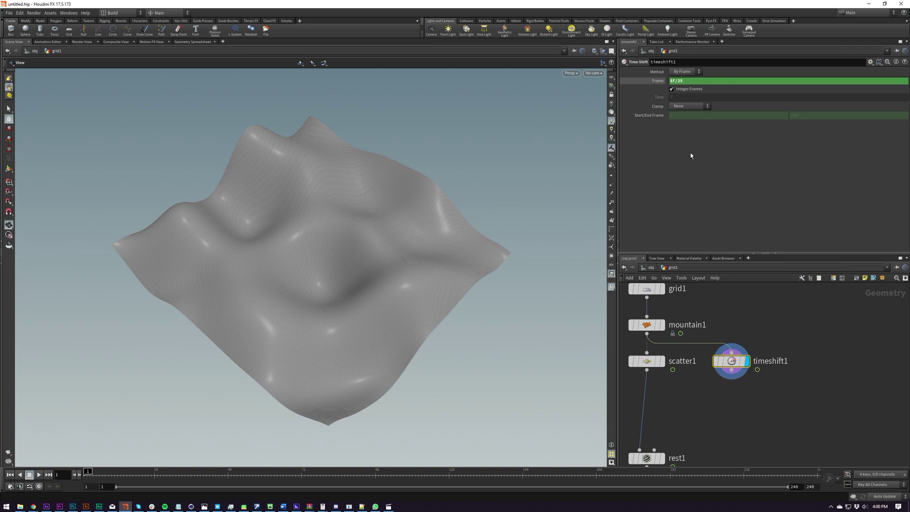
key(Up)
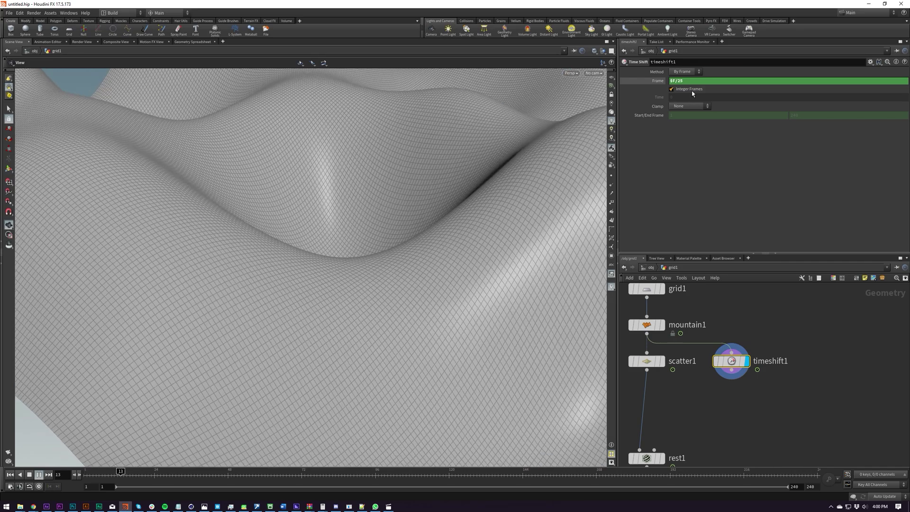
Turn off Integer Frames on timeshift1 and examine the surface's slowed motion up close during playback.
click(690, 90)
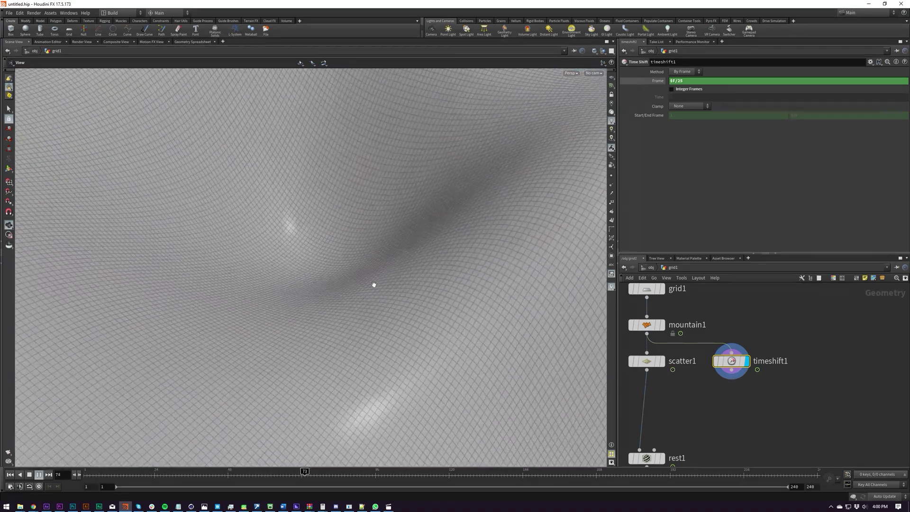
right_drag(374, 284, 337, 333)
drag(337, 333, 382, 291)
right_drag(382, 290, 423, 256)
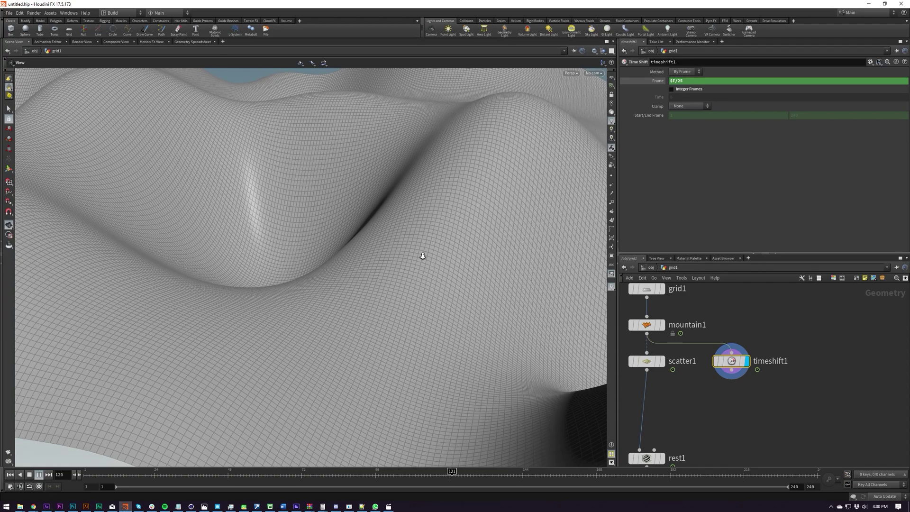
drag(423, 256, 326, 314)
right_drag(327, 315, 516, 314)
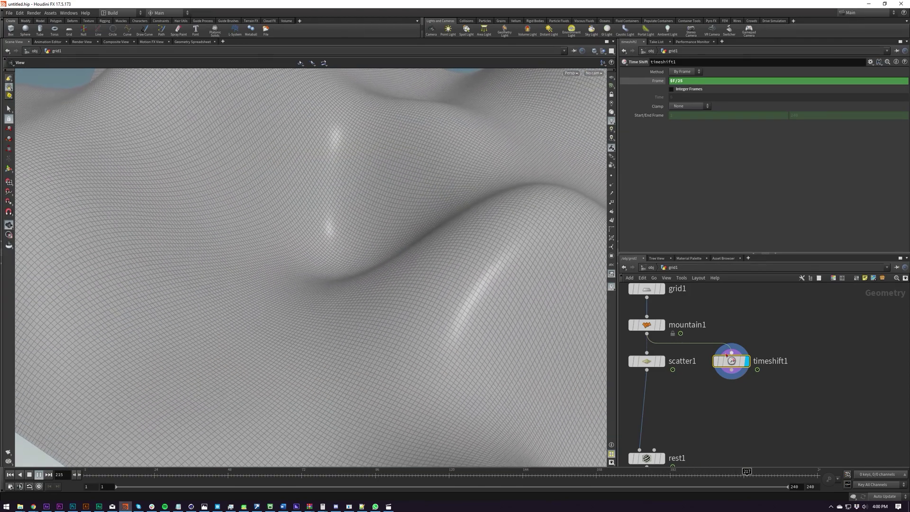
mouse_move(726, 354)
mouse_down()
mouse_move(727, 392)
mouse_move(730, 371)
mouse_up()
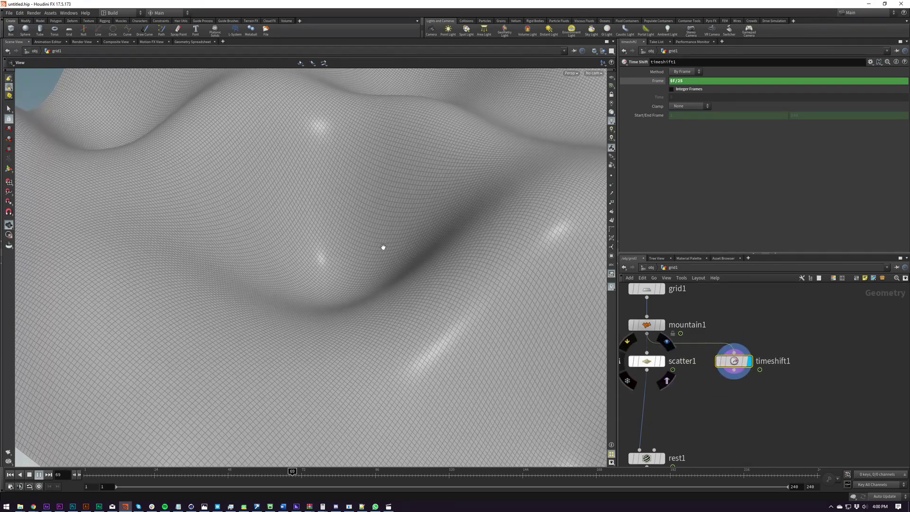
right_drag(383, 247, 347, 333)
middle_drag(347, 334, 335, 358)
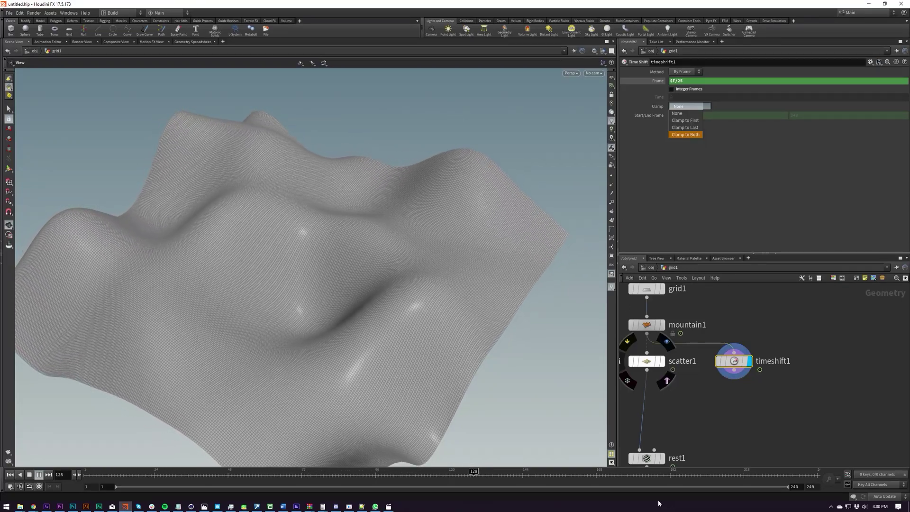
Scrub the timeline, try timeshift1's Clamp to Both option, and set Clamp back to None.
click(675, 467)
drag(674, 473, 379, 480)
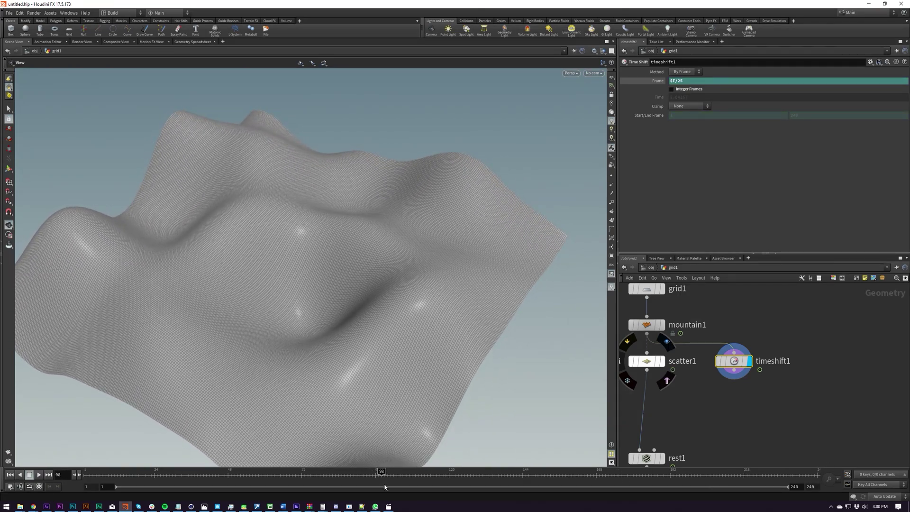
mouse_move(381, 475)
mouse_down()
mouse_move(396, 474)
mouse_move(373, 473)
mouse_up()
click(689, 106)
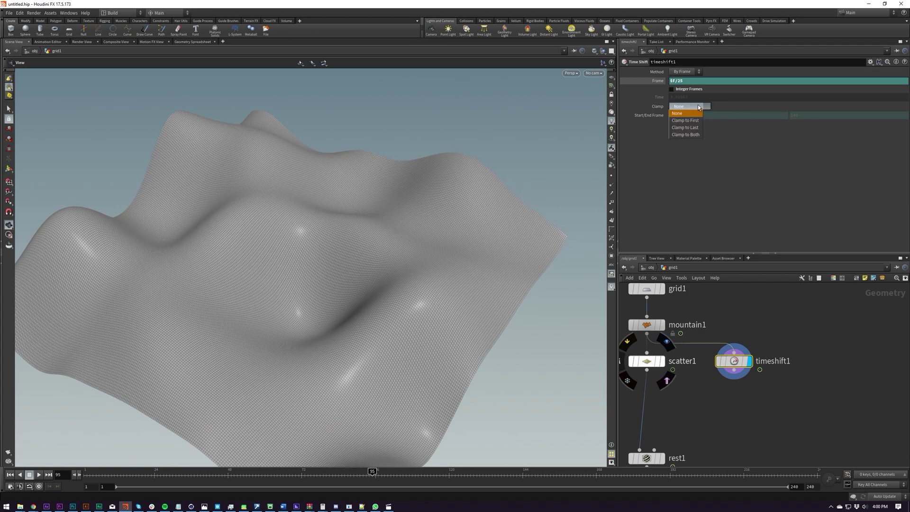
click(686, 132)
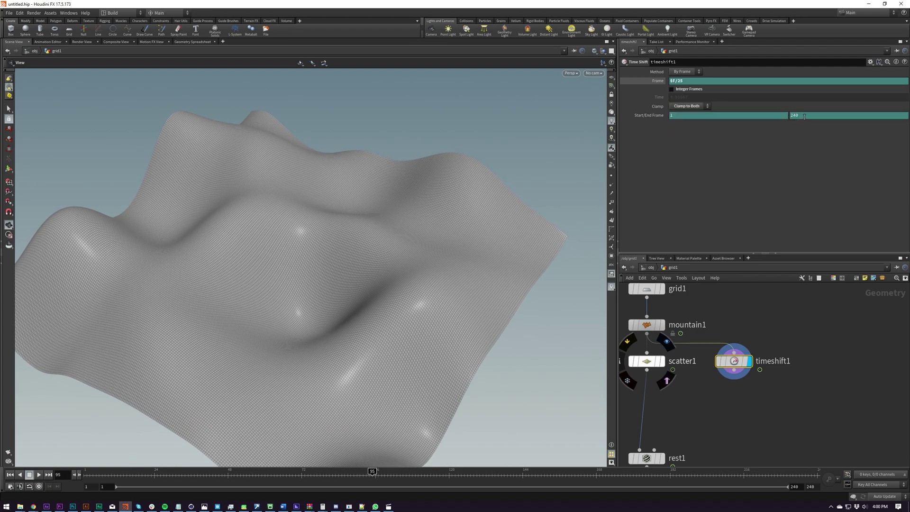
click(803, 117)
click(737, 177)
click(685, 114)
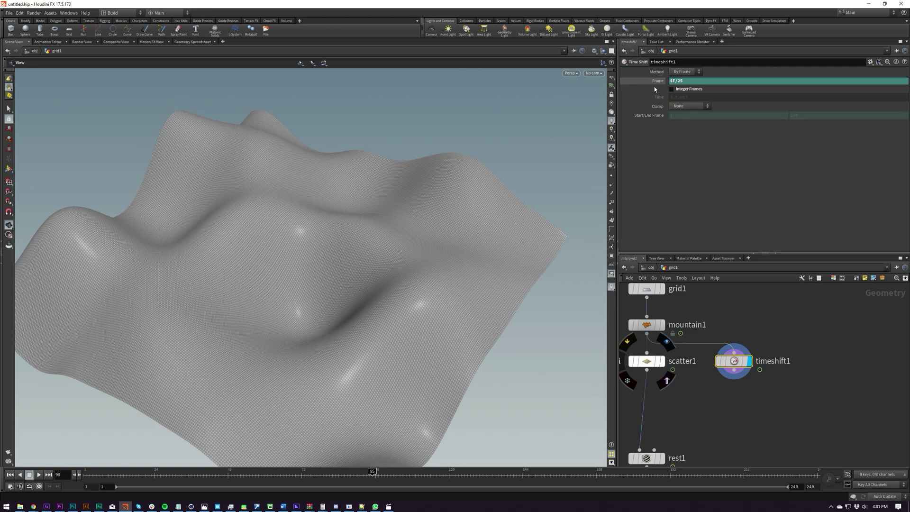
Remove the $F/25 expression from timeshift1 and set its Frame to 1.
ctrl+shift+click(693, 81)
key(ctrl+a)
text(1)
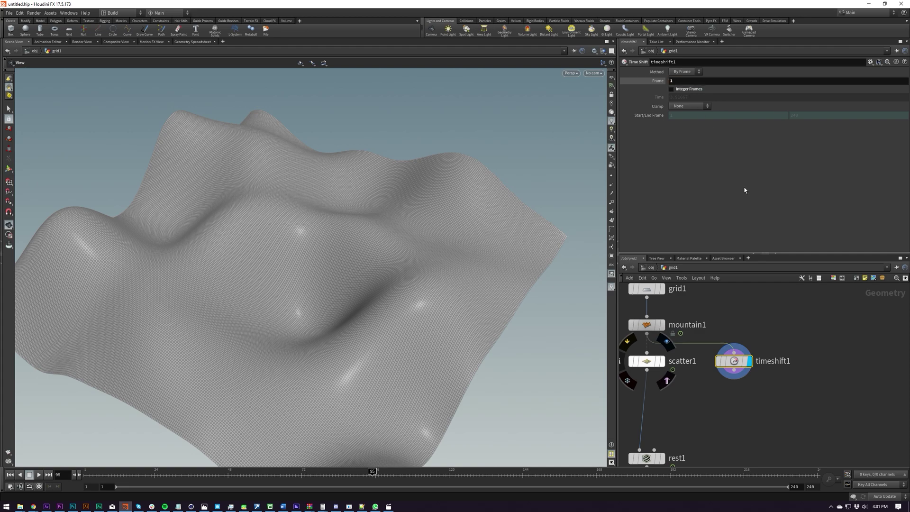
key(Return)
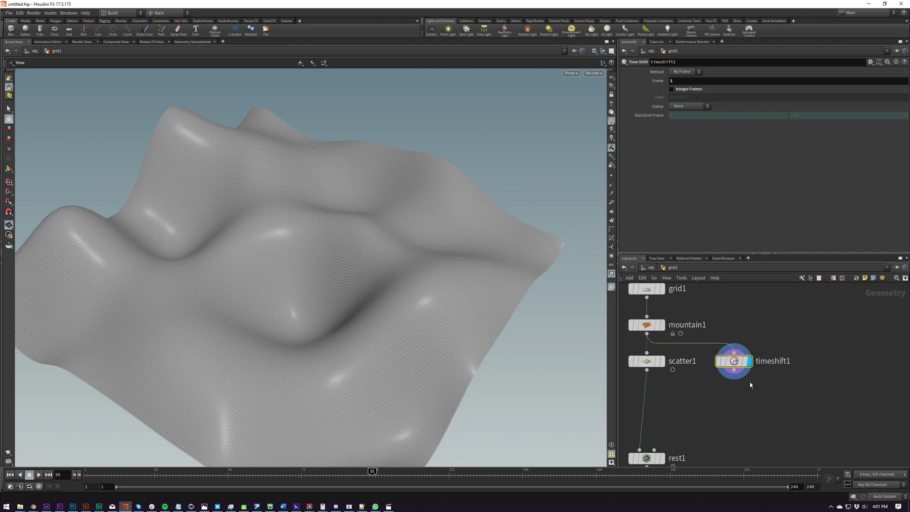
Move timeshift1 lower in the network and rewire its input to scatter1's output.
middle_drag(741, 382, 737, 335)
drag(735, 317, 739, 359)
click(735, 349)
click(643, 325)
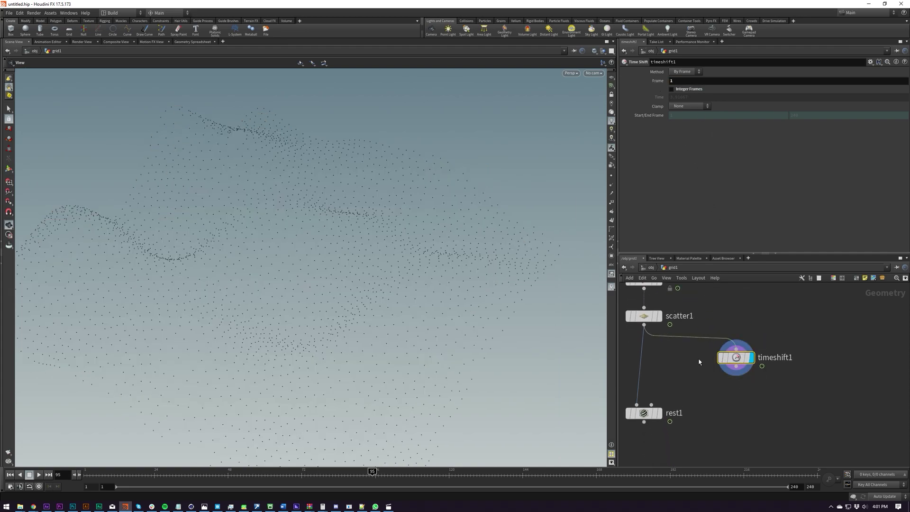
mouse_move(736, 371)
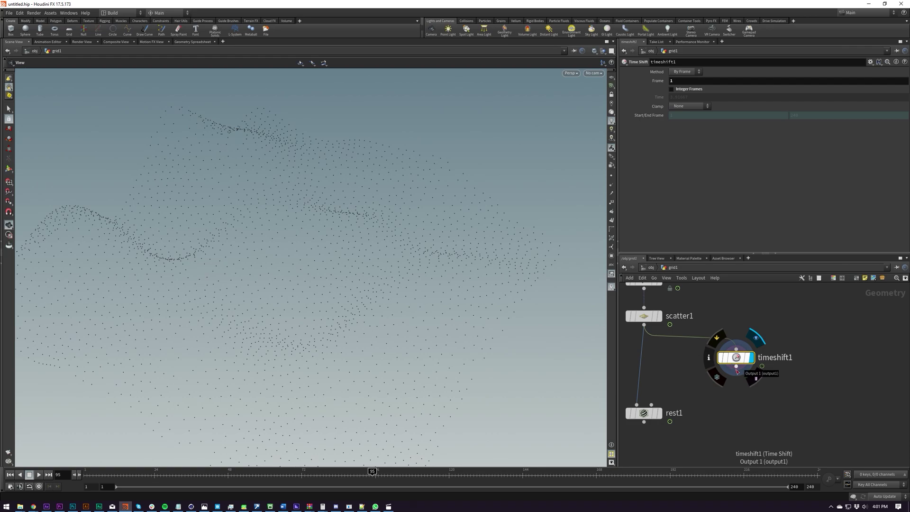
Pull scatter1 out of the node chain and connect timeshift1's output to rest1's second input.
middle_drag(676, 379, 671, 416)
drag(639, 352, 841, 339)
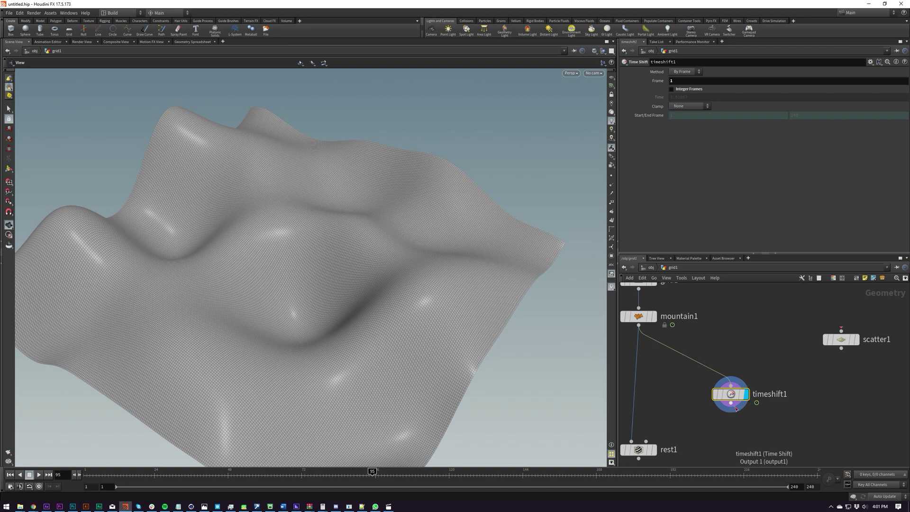
drag(644, 452, 643, 419)
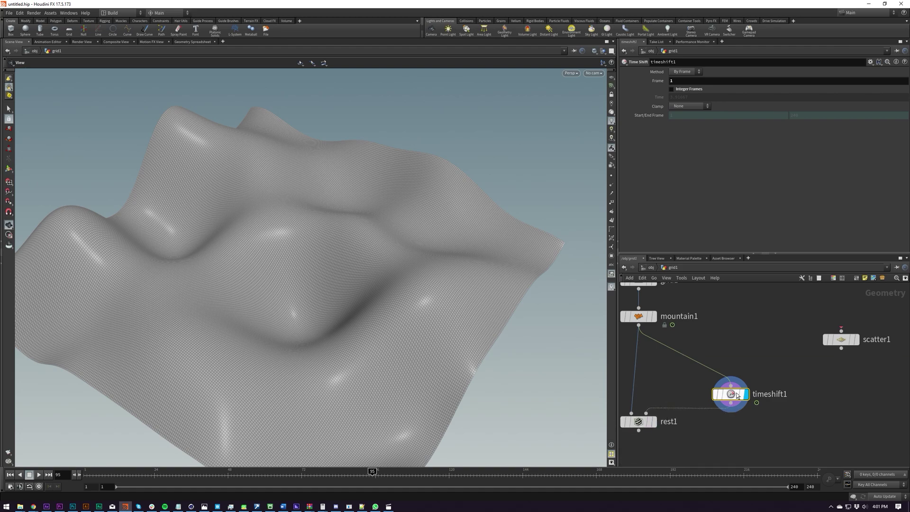
drag(730, 394, 685, 369)
Display rest1 and open its node information to check its point attributes.
middle_drag(671, 454, 735, 424)
click(715, 392)
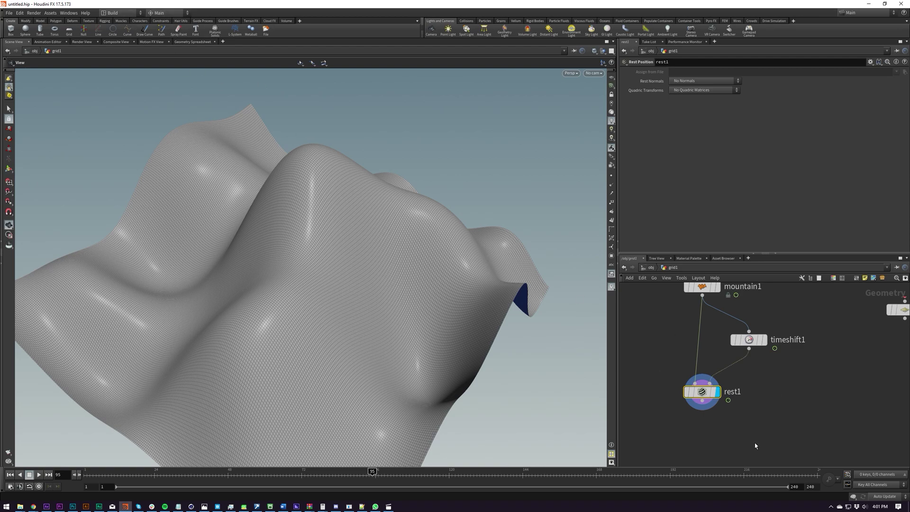
middle_click(702, 397)
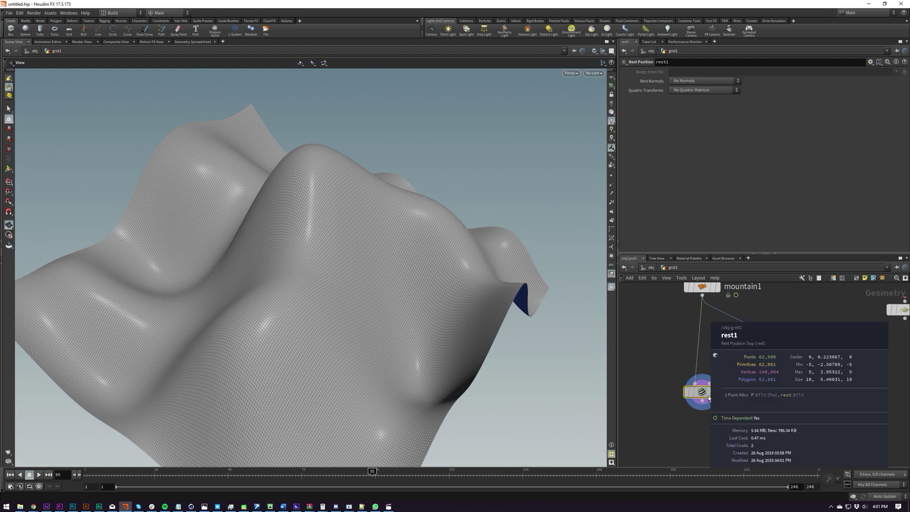
Compare the P and rest values of rest1 in the geometry spreadsheet across frames, and view timeshift1's values.
click(192, 42)
drag(42, 78, 202, 81)
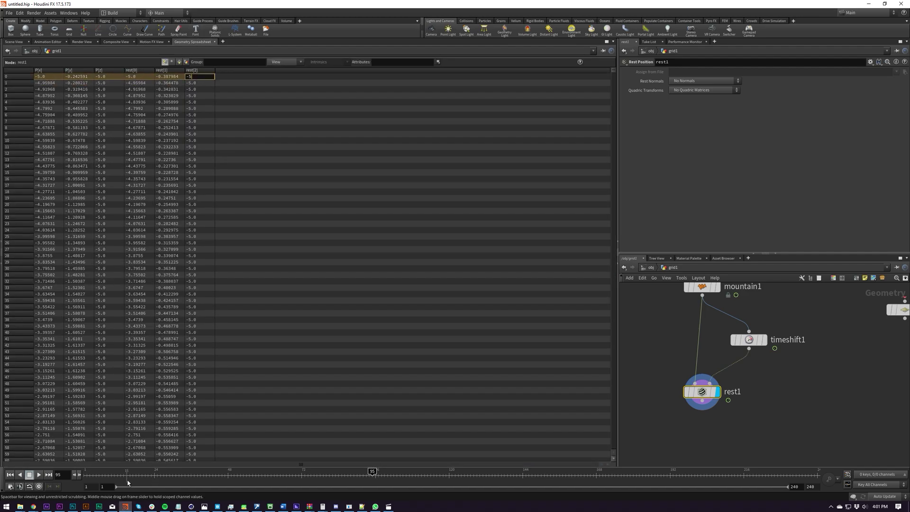
click(10, 474)
drag(78, 77, 203, 78)
drag(90, 470, 517, 471)
drag(415, 448, 81, 198)
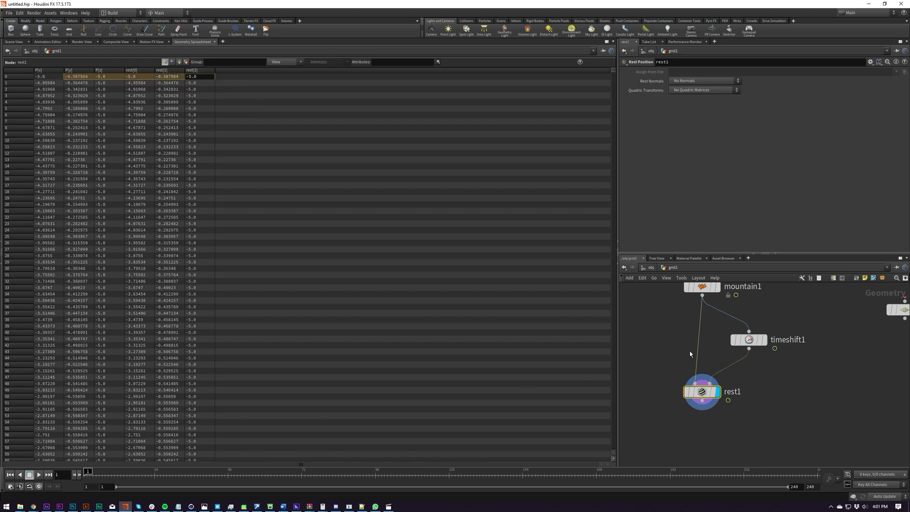
drag(713, 323, 820, 368)
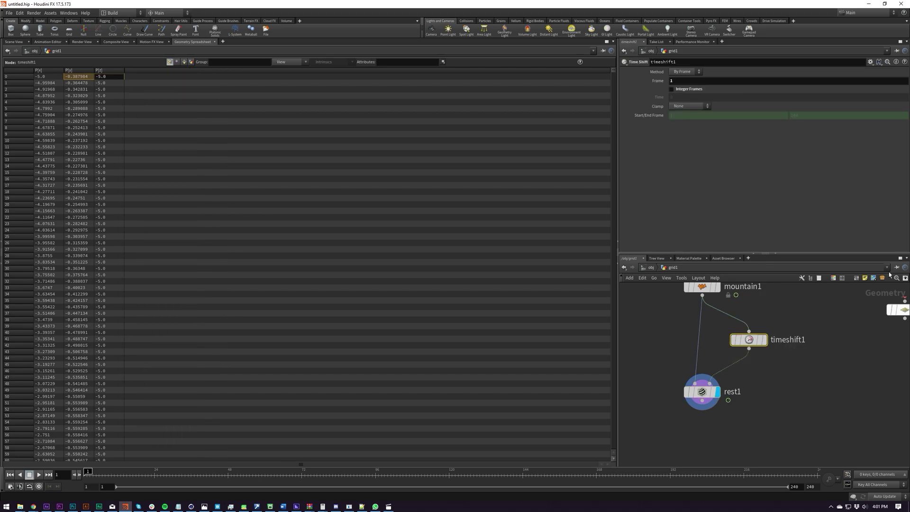
Return to the 3D scene view and move the detached scatter1 node down beside rest1.
click(14, 42)
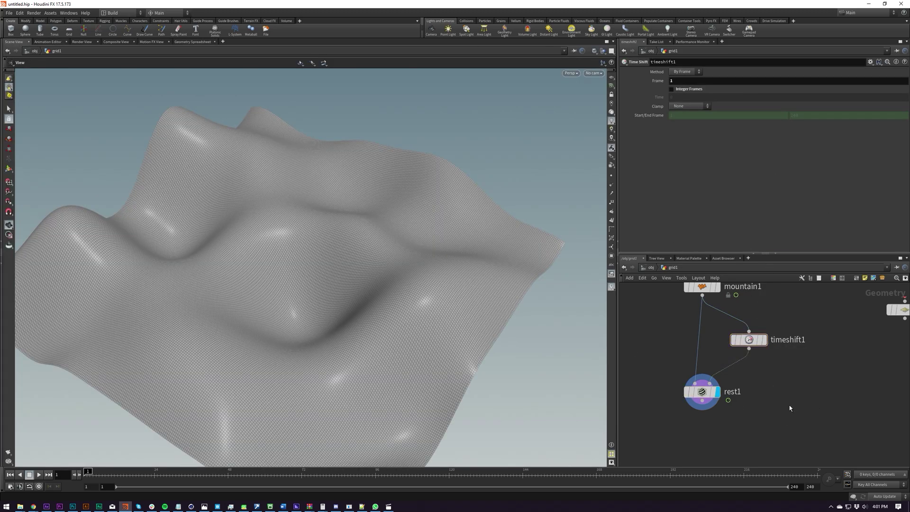
scroll(765, 364, down, 3)
middle_drag(789, 405, 745, 398)
drag(820, 353, 805, 415)
scroll(714, 417, up, 3)
middle_drag(715, 417, 713, 413)
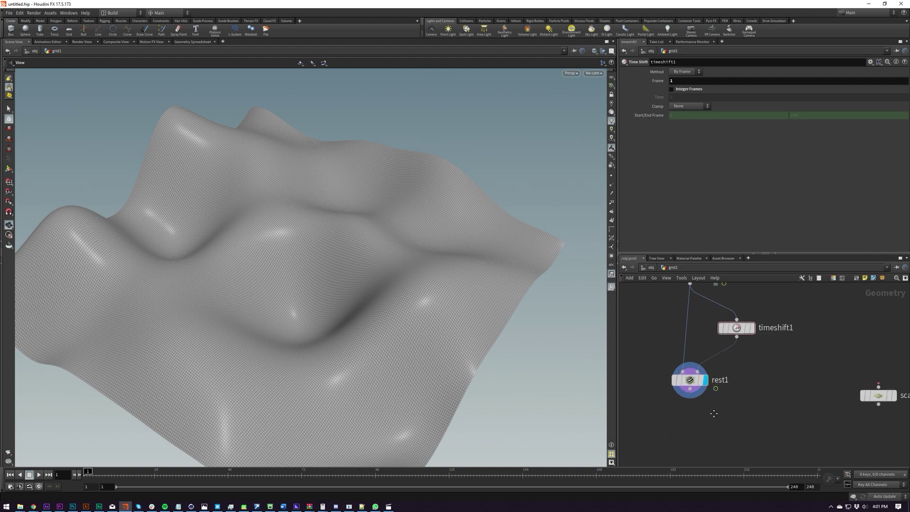
Add a Point Wrangle node beneath rest1, connected to its output.
key(Tab)
text(pow)
key(Return)
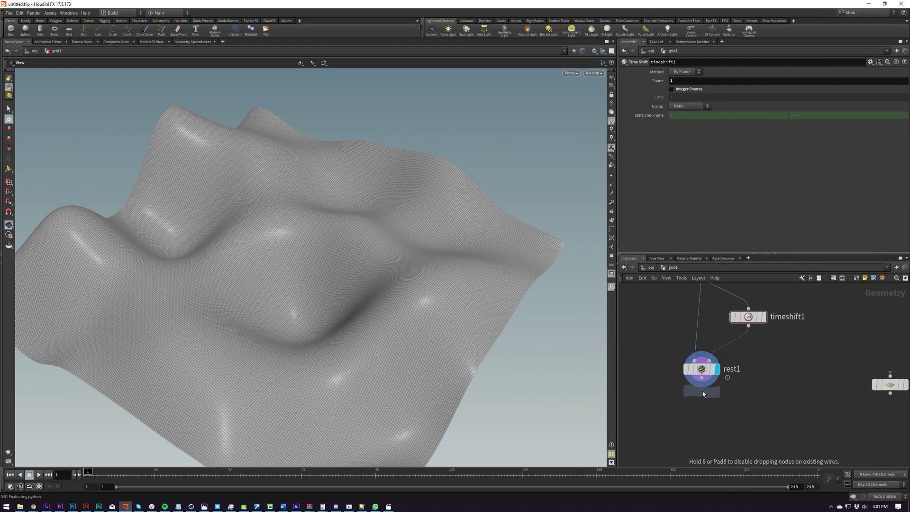
click(702, 408)
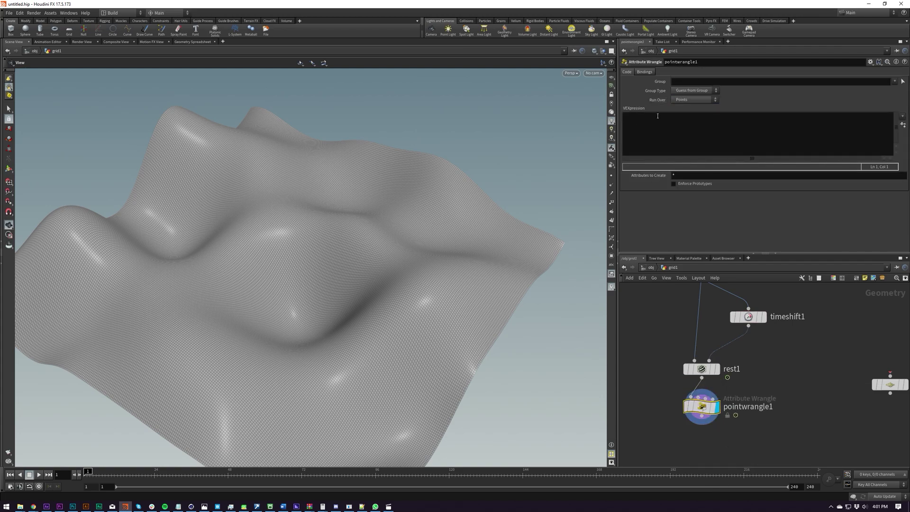
click(663, 126)
middle_click(699, 412)
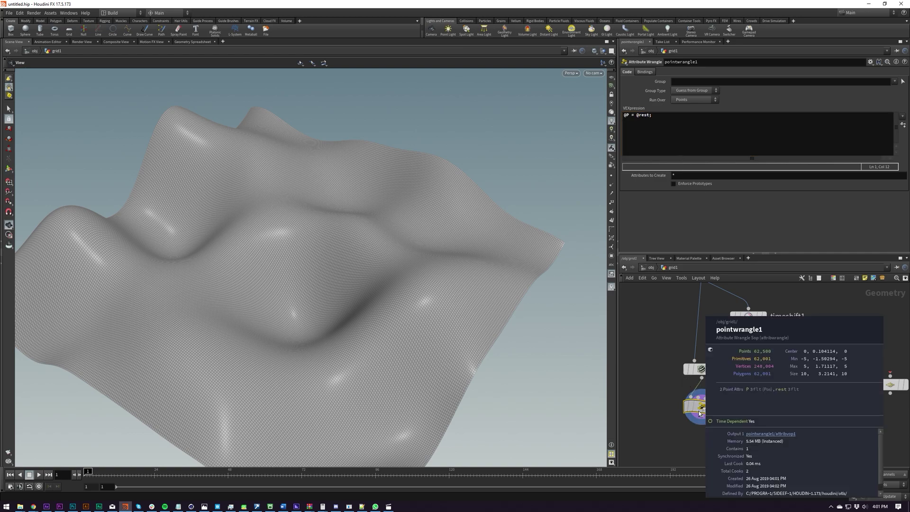
Place scatter1 below pointwrangle1, connected to its output, and display scatter1.
middle_drag(792, 426, 769, 387)
scroll(769, 386, down, 3)
drag(839, 360, 777, 385)
click(712, 401)
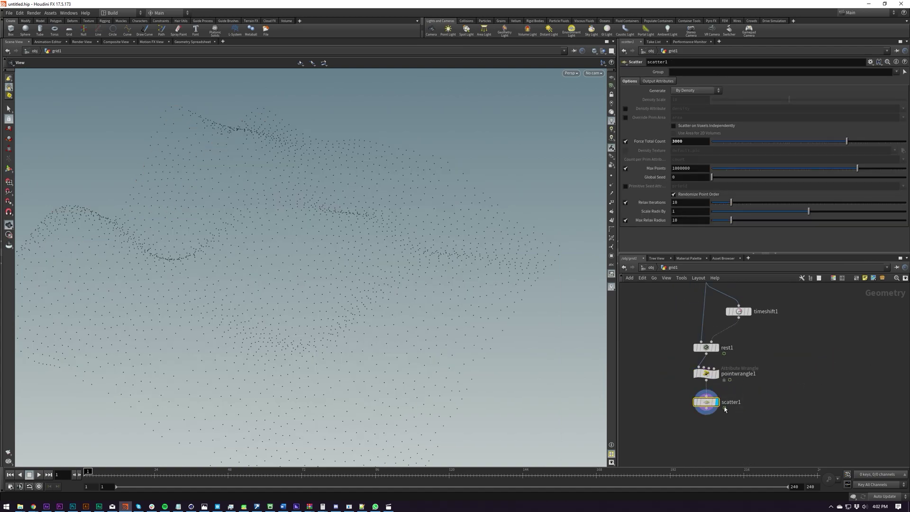
Play the animation with scatter1 displayed, return to the first frame and examine the scattered points from different angles.
key(Up)
key(ctrl+Up)
middle_drag(289, 161, 298, 210)
drag(299, 210, 303, 318)
right_drag(303, 319, 286, 319)
drag(286, 318, 317, 347)
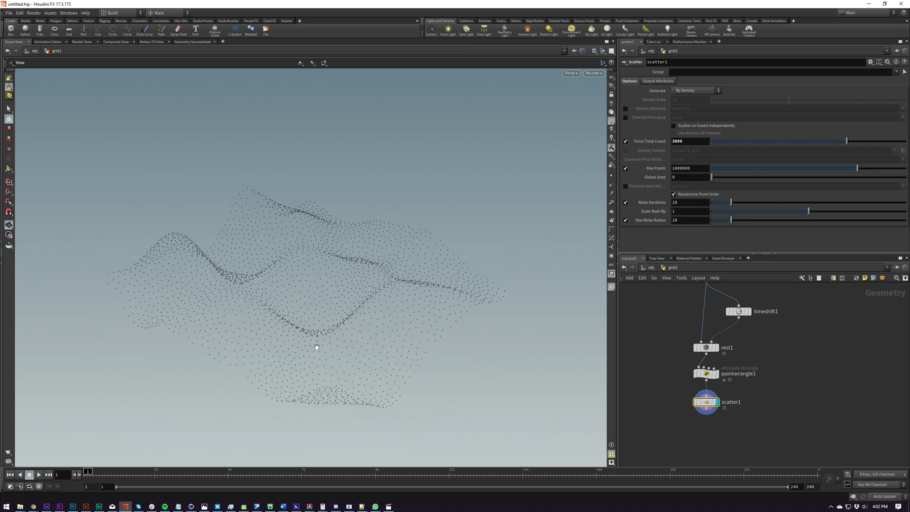
Add an Attribute Interpolate node below scatter1, offset to its side.
key(Tab)
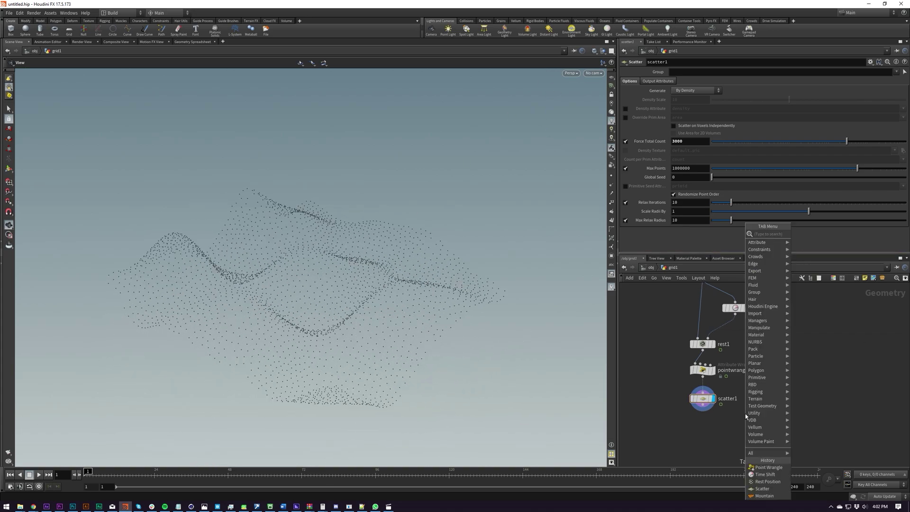
text(atin)
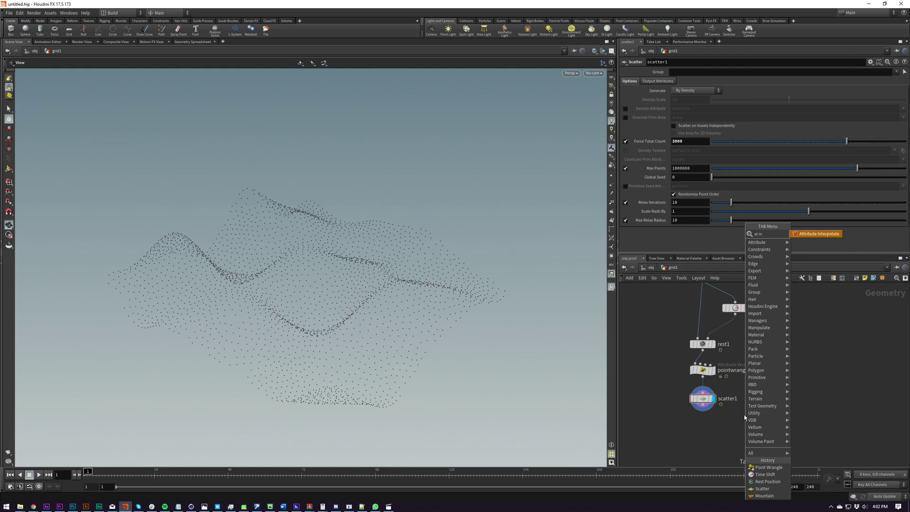
key(Return)
click(744, 418)
drag(743, 419, 751, 441)
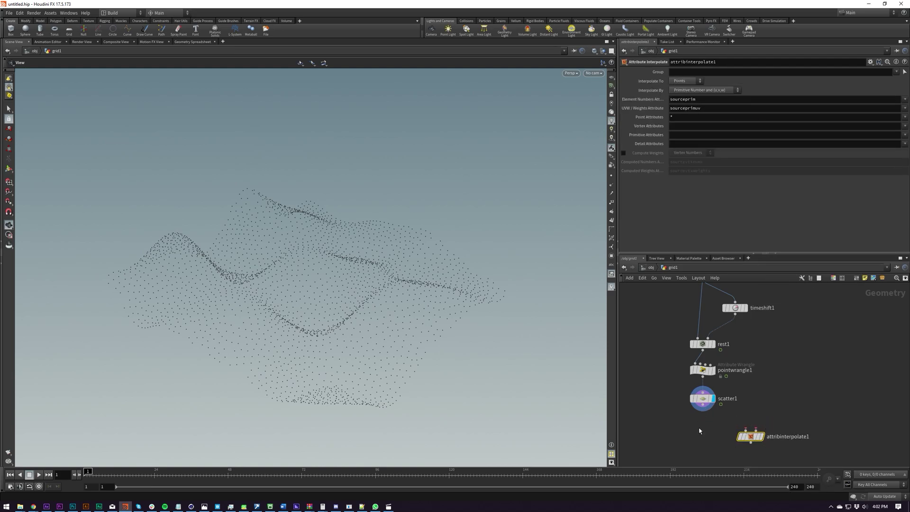
Examine which element number and UVW/weights attributes attribinterpolate1 expects.
click(702, 398)
click(802, 438)
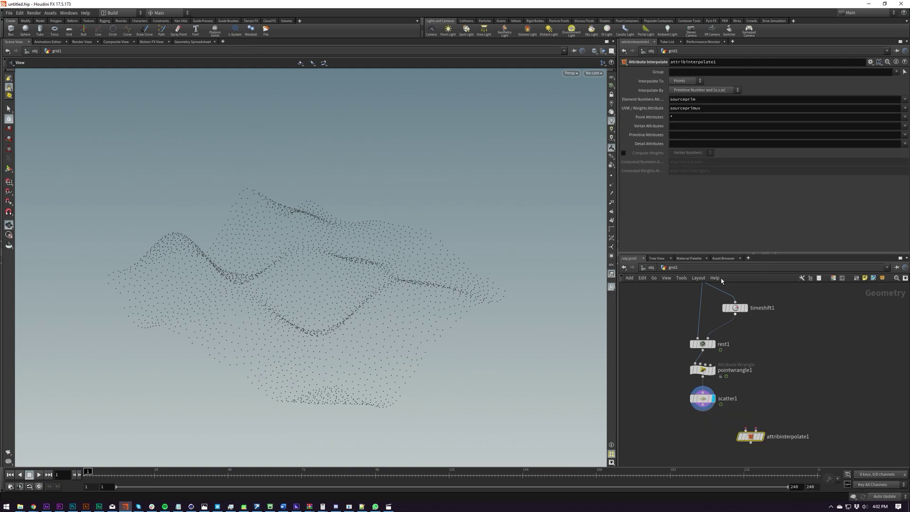
click(699, 99)
key(Tab)
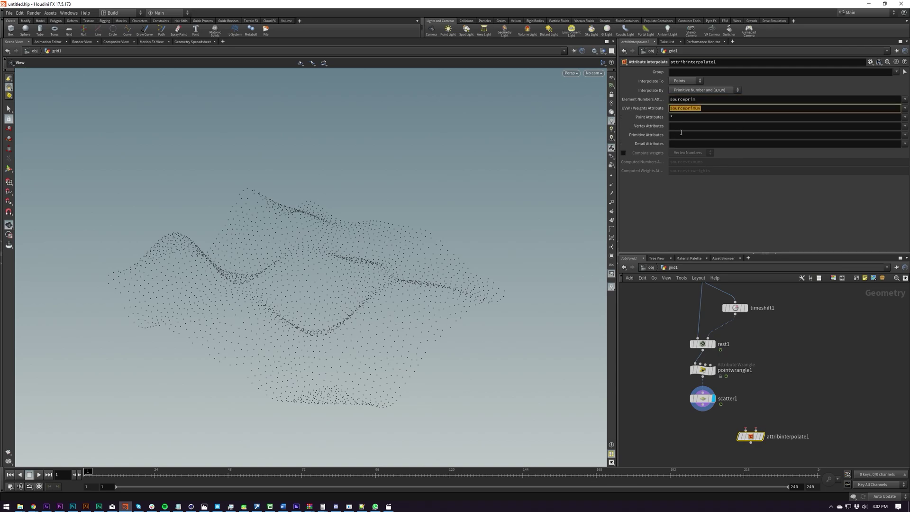
click(710, 100)
click(697, 96)
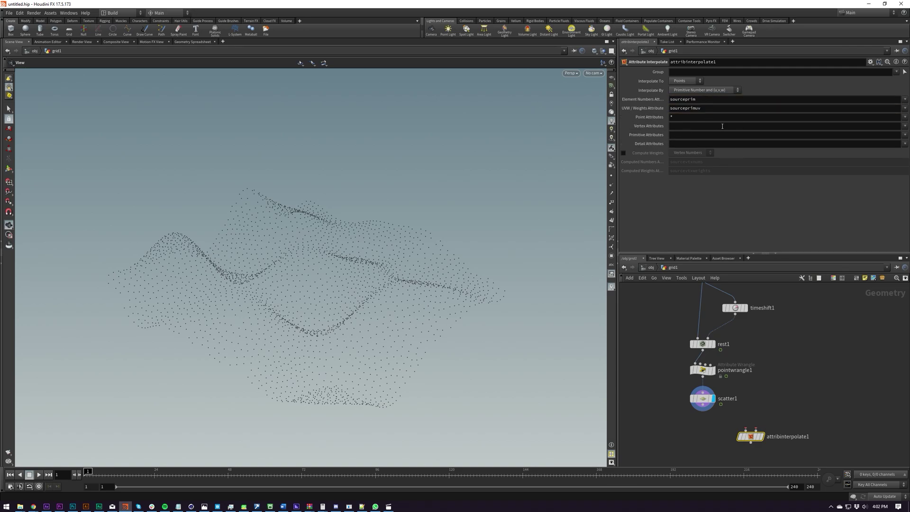
Display pointwrangle1 and examine its surface from several angles.
drag(720, 390, 754, 366)
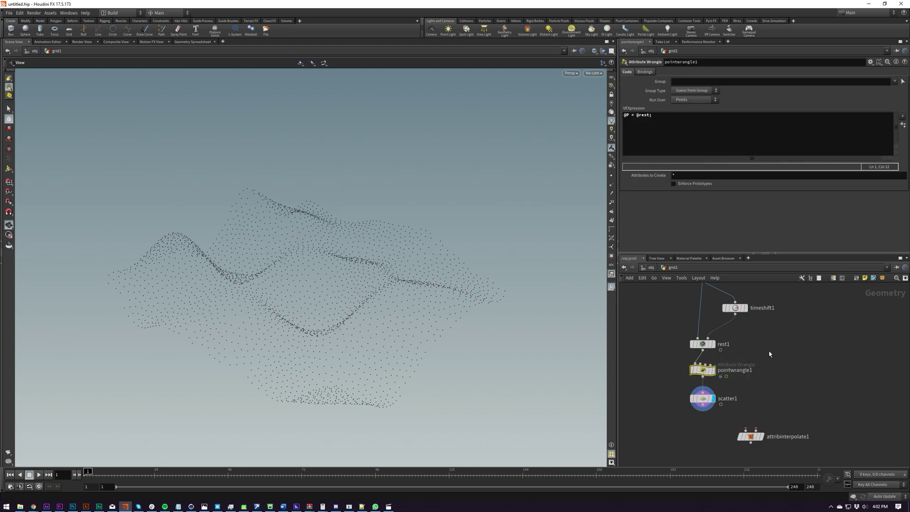
click(713, 370)
drag(308, 301, 288, 335)
right_drag(312, 342, 334, 282)
drag(334, 282, 193, 238)
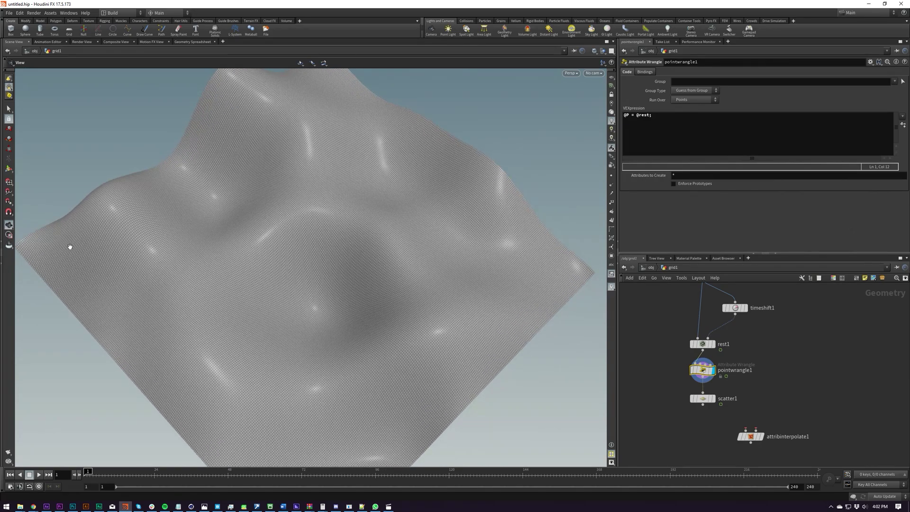
drag(354, 355, 334, 208)
right_drag(334, 208, 331, 283)
drag(331, 283, 327, 355)
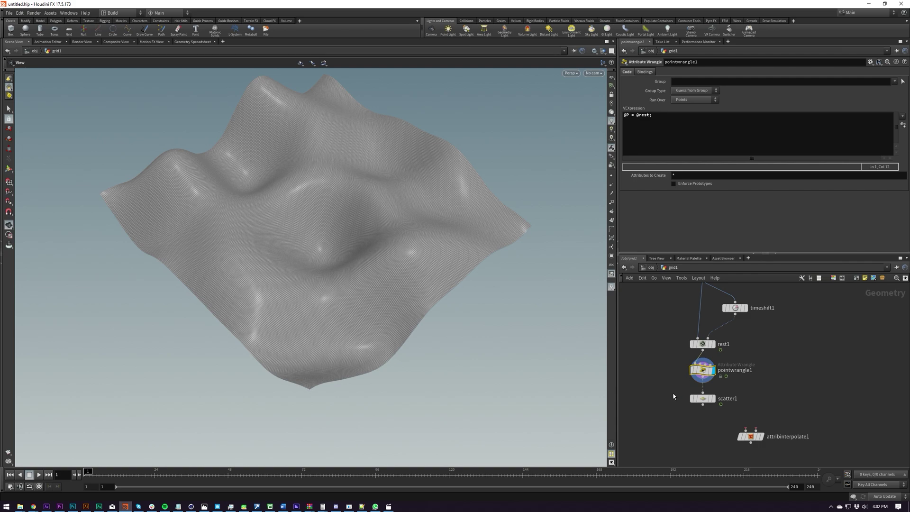
Enable scatter1's Prim Num Attribute and Prim UVW Attribute outputs, sourceprim and sourceprimuv.
click(697, 397)
click(625, 90)
click(625, 99)
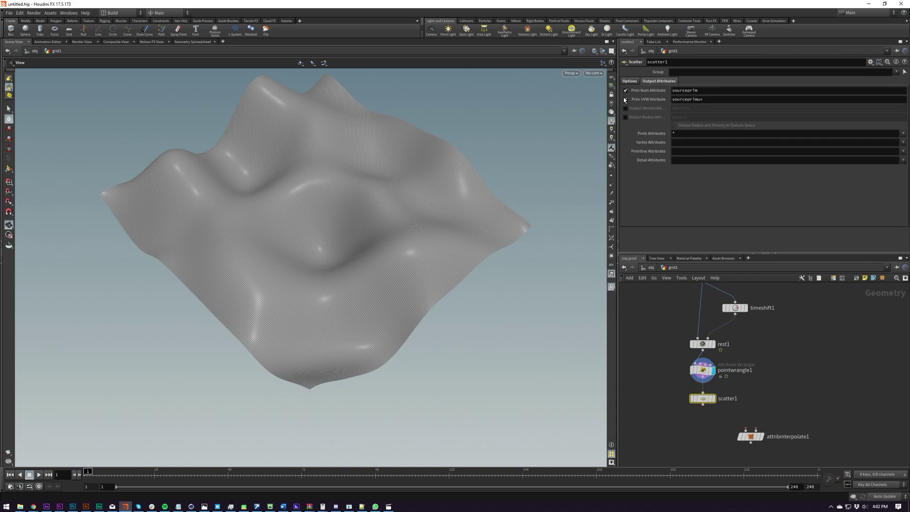
Connect scatter1 to the first input of attribinterpolate1 and rest1 to its second input.
scroll(747, 389, up, 3)
drag(664, 358, 732, 381)
scroll(753, 398, down, 3)
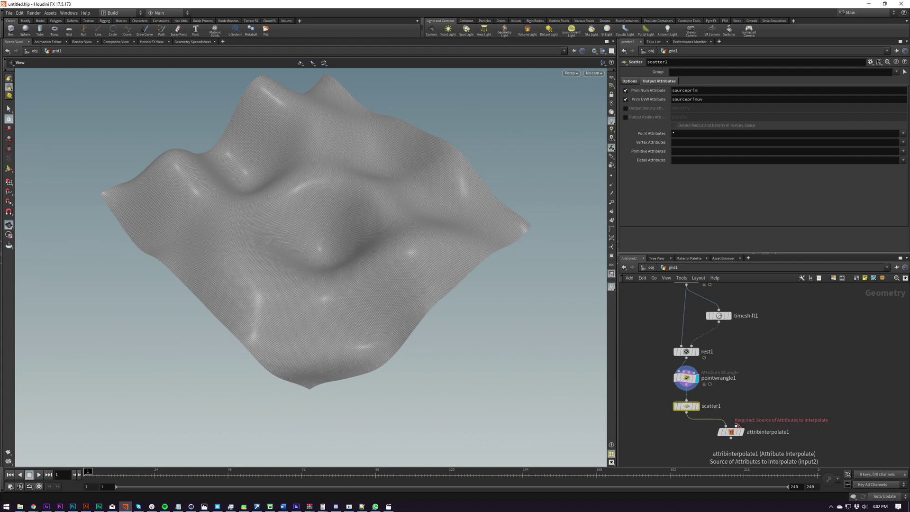
mouse_move(738, 427)
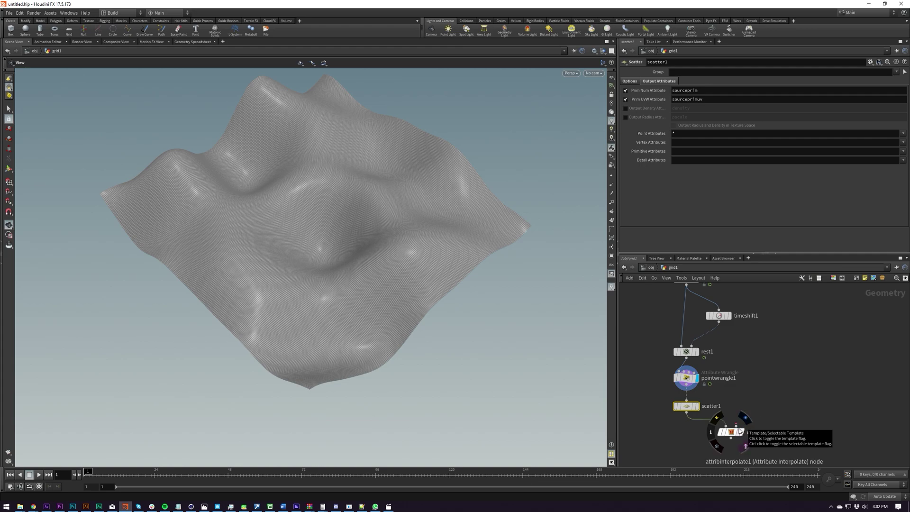
click(736, 426)
click(686, 358)
drag(763, 421, 726, 448)
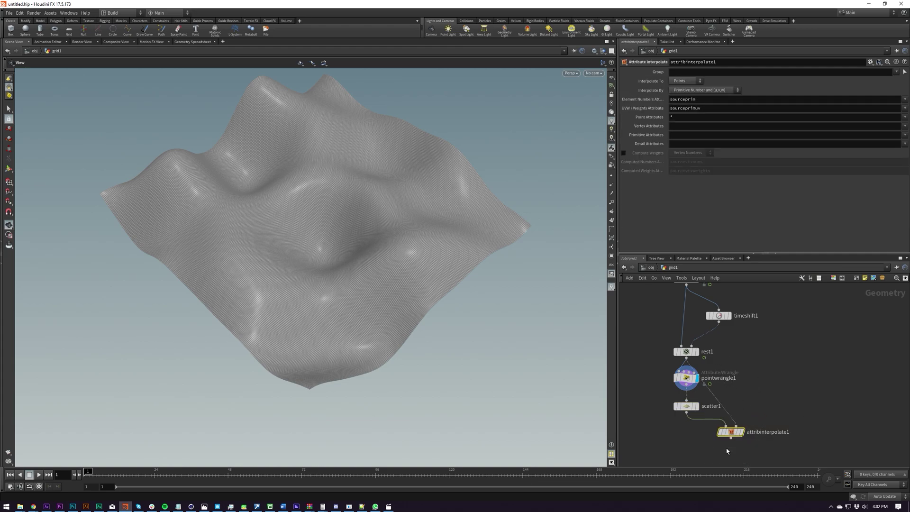
Display attribinterpolate1, play the animation to check the points' motion, and return to the first frame.
click(740, 431)
key(Up)
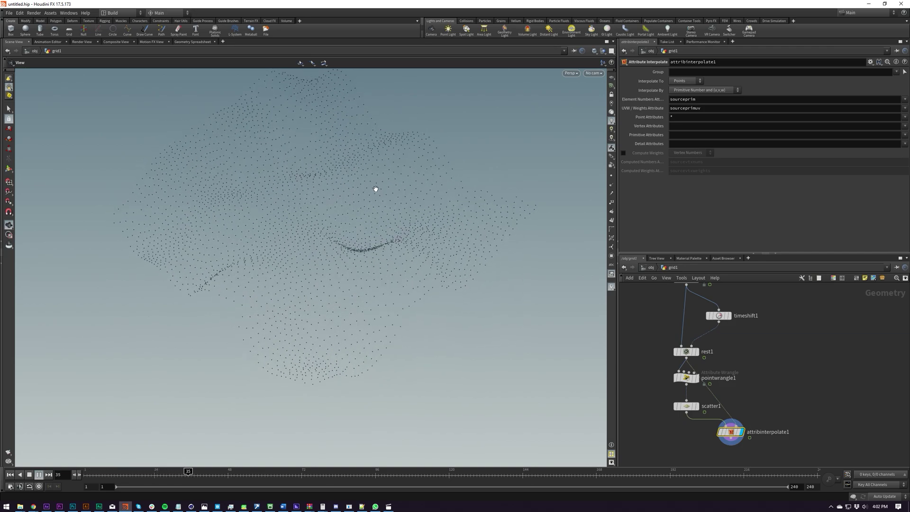
drag(412, 153, 416, 255)
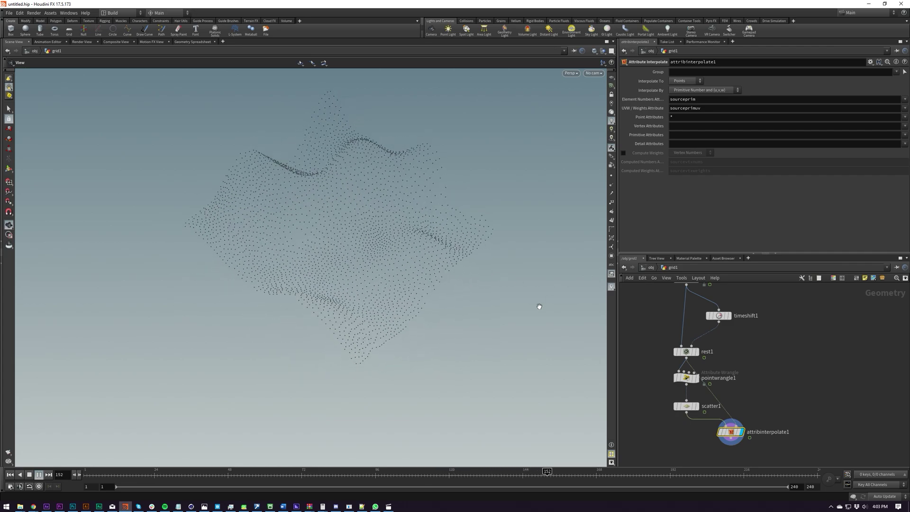
key(ctrl+Up)
Move attribinterpolate1 slightly up, closer to scatter1.
middle_drag(752, 351, 738, 356)
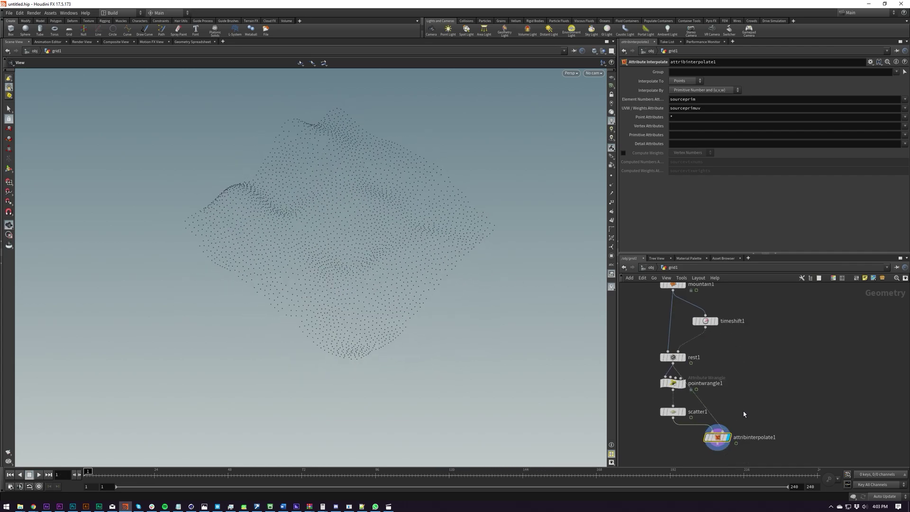
middle_drag(742, 411, 733, 397)
mouse_move(706, 428)
mouse_down()
mouse_move(715, 421)
mouse_move(706, 422)
mouse_up()
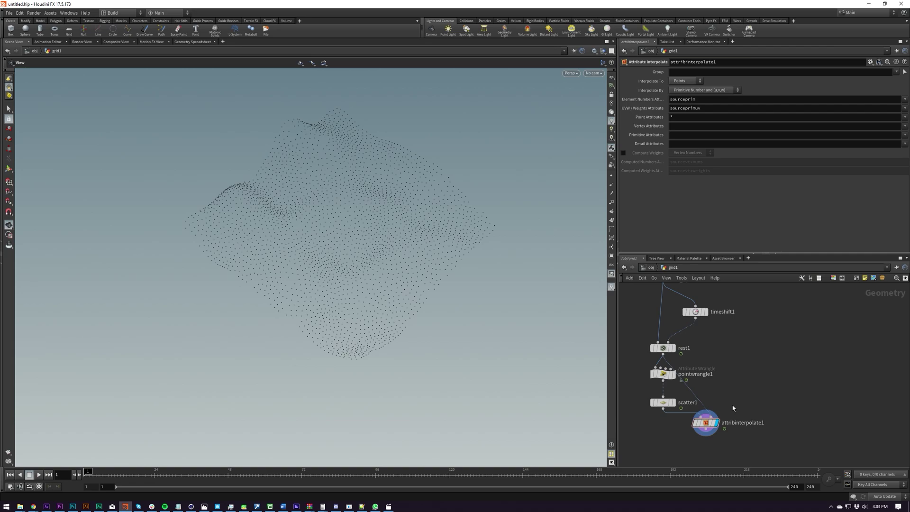
Add a POP Network node beside the existing node chain, about level with rest1.
middle_drag(775, 376, 752, 381)
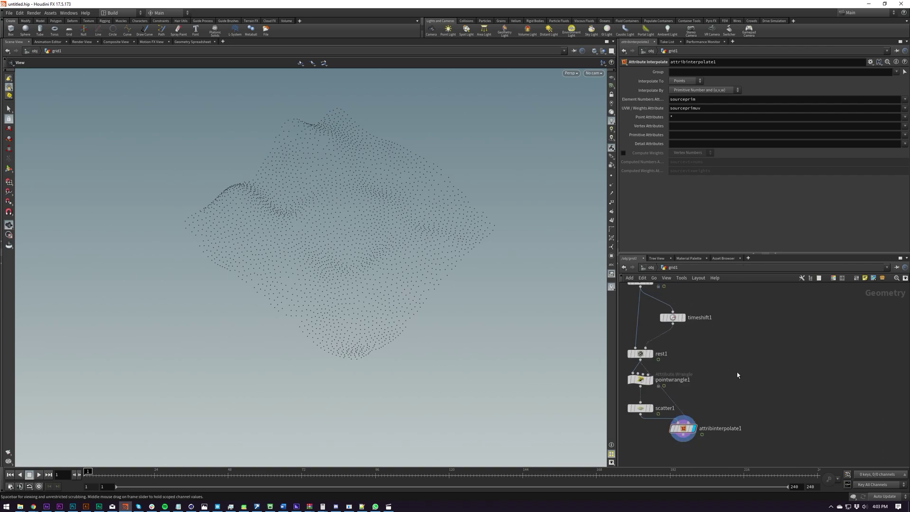
middle_drag(782, 374, 774, 404)
middle_drag(782, 317, 768, 327)
scroll(768, 327, down, 3)
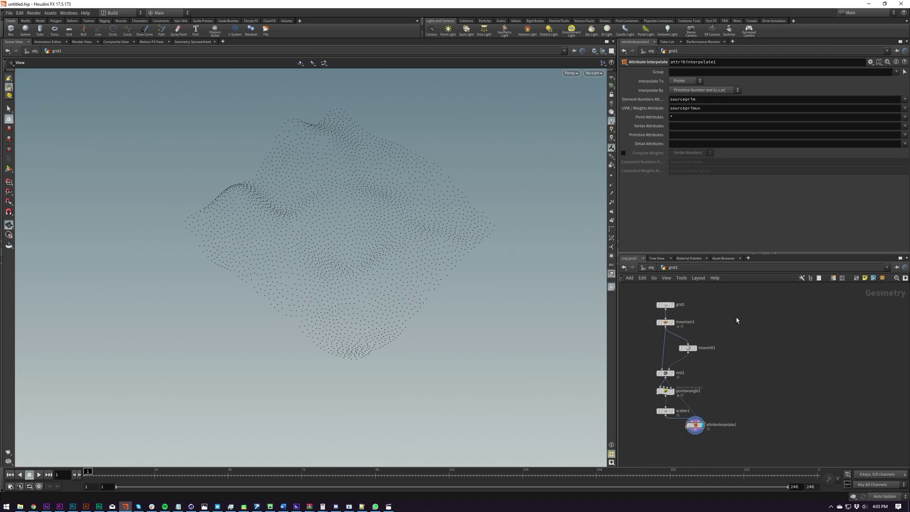
scroll(749, 323, up, 1)
key(Tab)
text(pop ne)
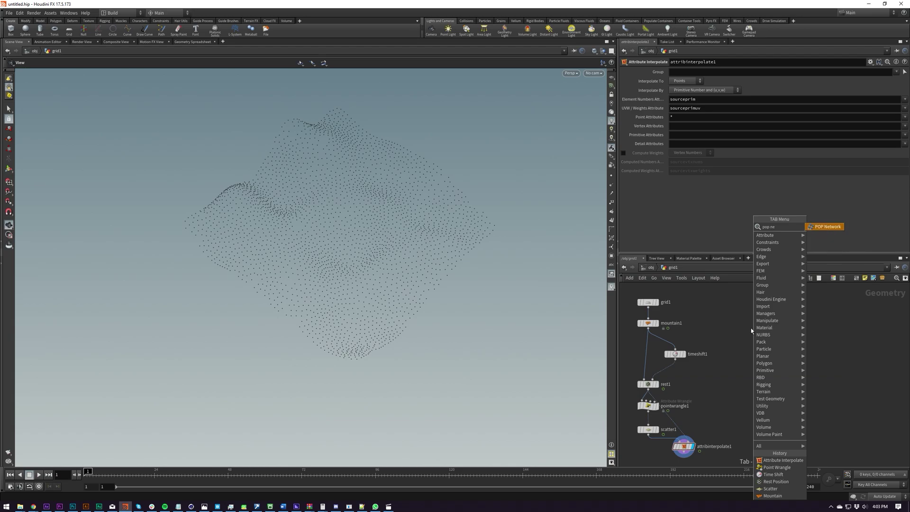
key(Return)
click(759, 424)
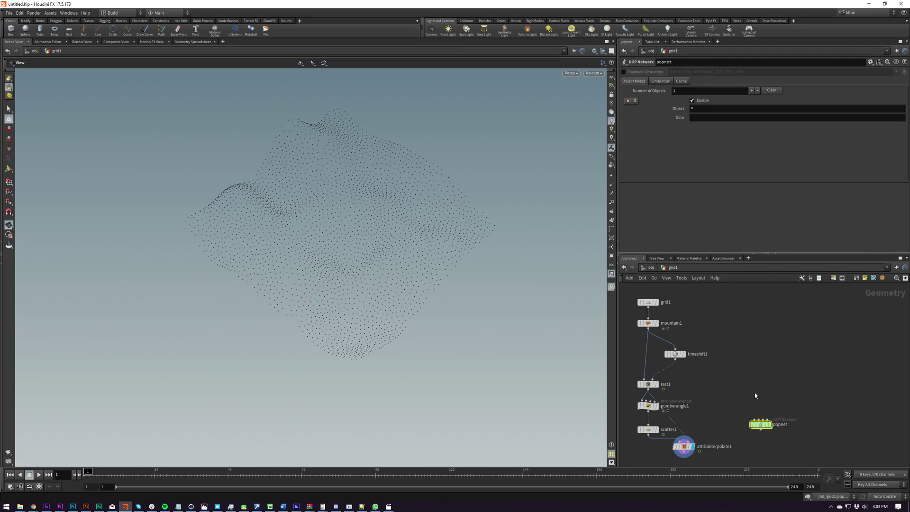
drag(753, 444, 752, 417)
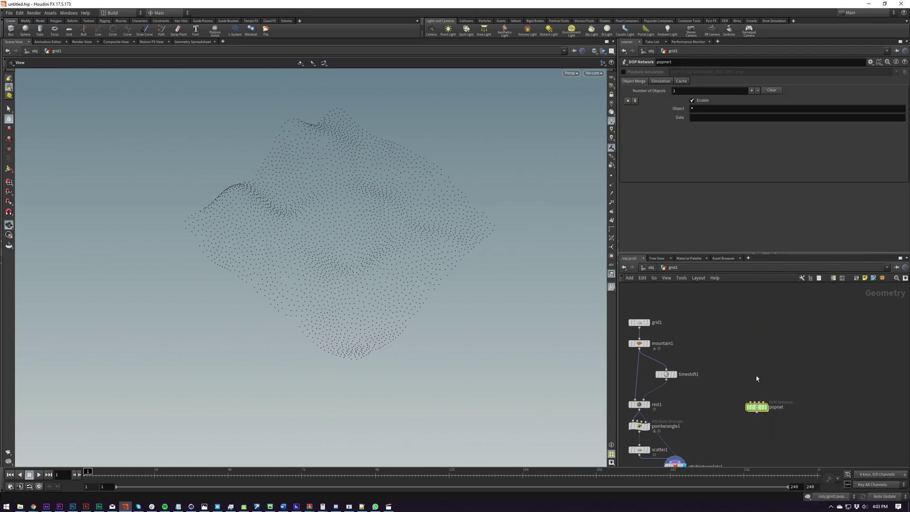
Add a second Scatter node above popnet, connected to popnet's first input.
key(Tab)
text(null)
key(Return)
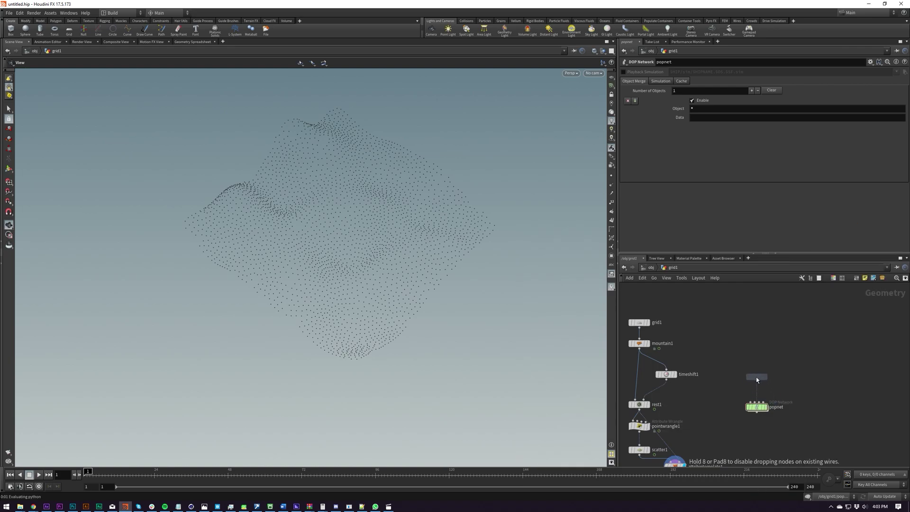
click(755, 377)
Connect the output of grid1 to the input of scatter2.
scroll(758, 379, up, 2)
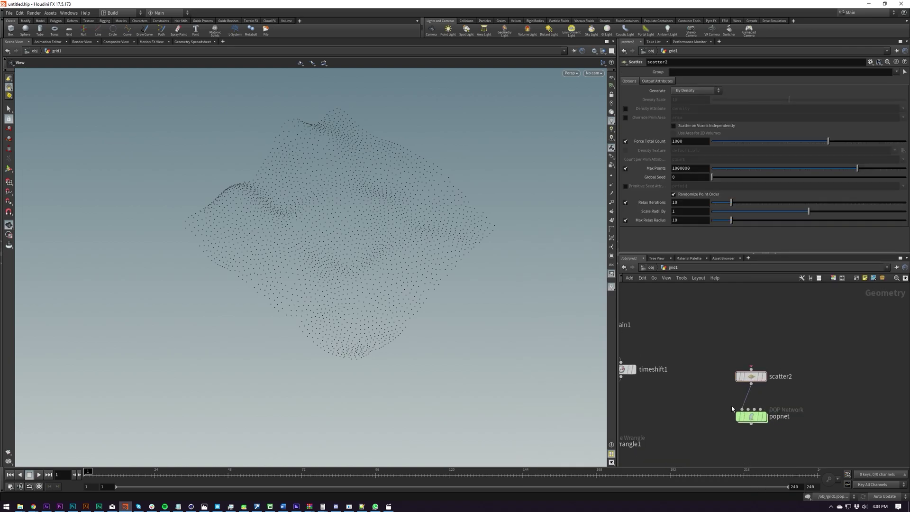
middle_drag(731, 408, 762, 437)
click(780, 396)
middle_drag(725, 371, 796, 357)
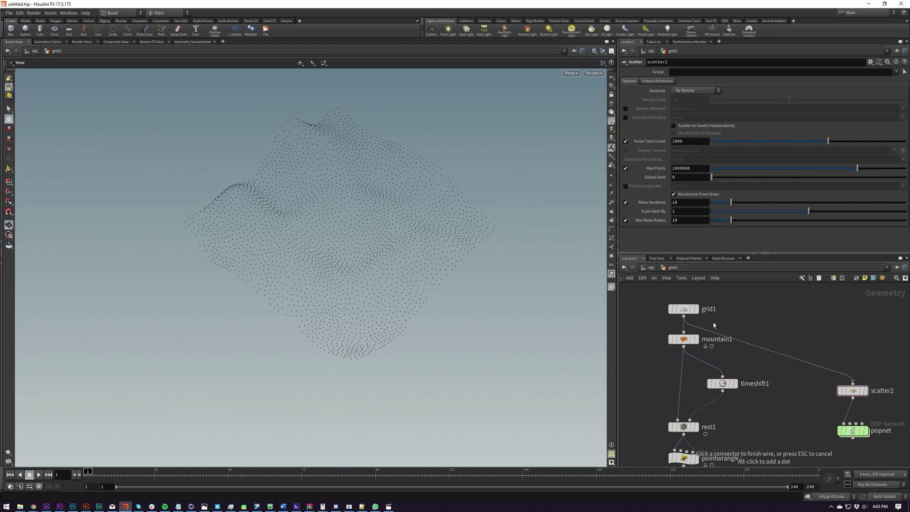
click(714, 325)
Move scatter2 and popnet up together so that scatter2 sits level with mountain1.
middle_drag(833, 443, 780, 433)
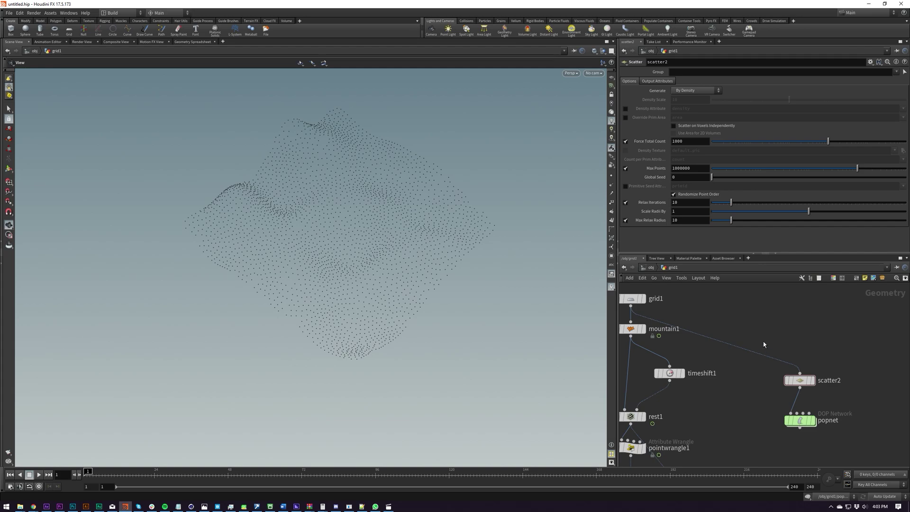
drag(775, 330, 829, 449)
mouse_move(800, 380)
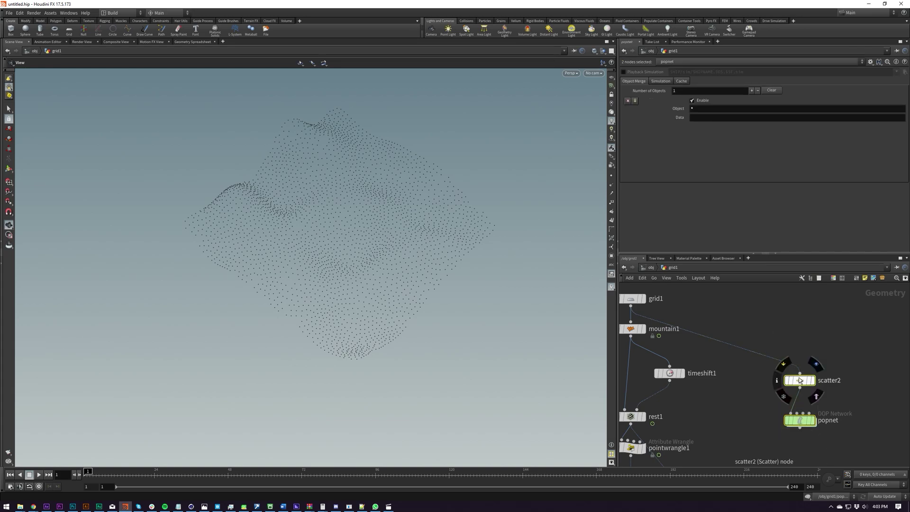
drag(800, 380, 787, 329)
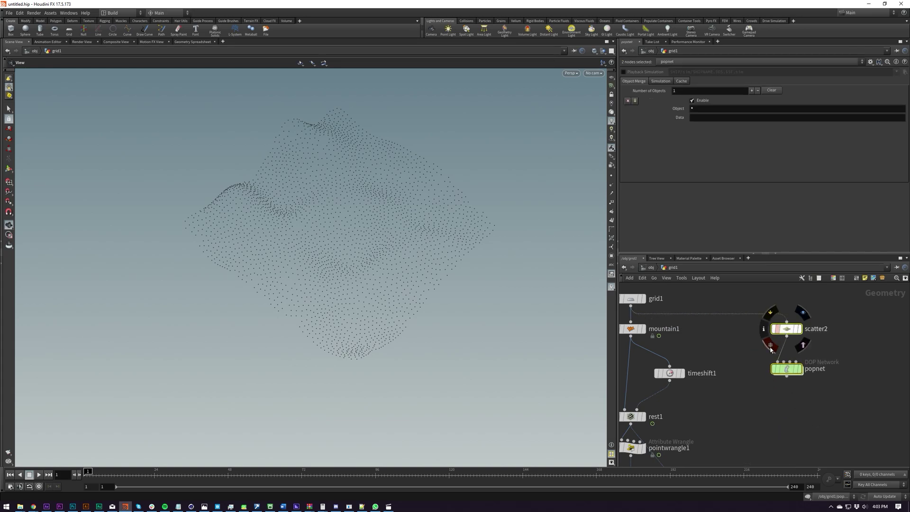
middle_drag(742, 337, 732, 337)
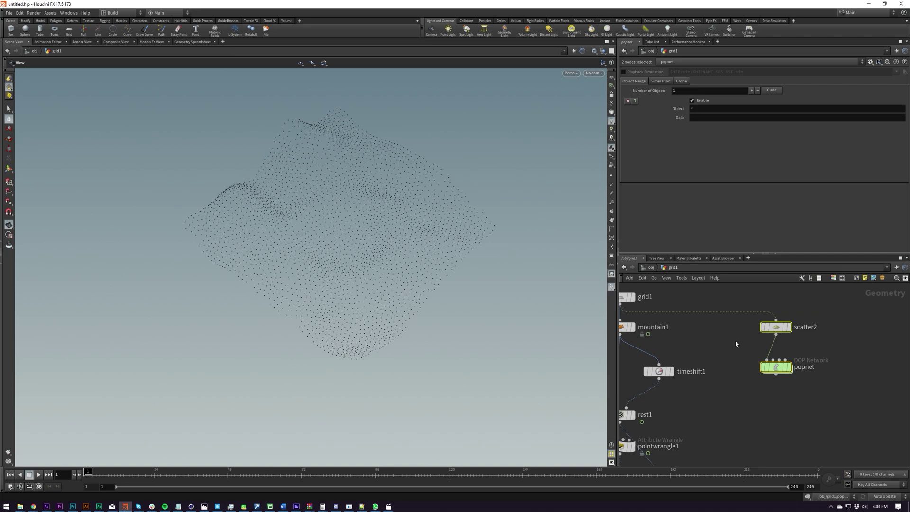
click(734, 345)
Move popnet slightly further below scatter2.
middle_drag(746, 356, 773, 392)
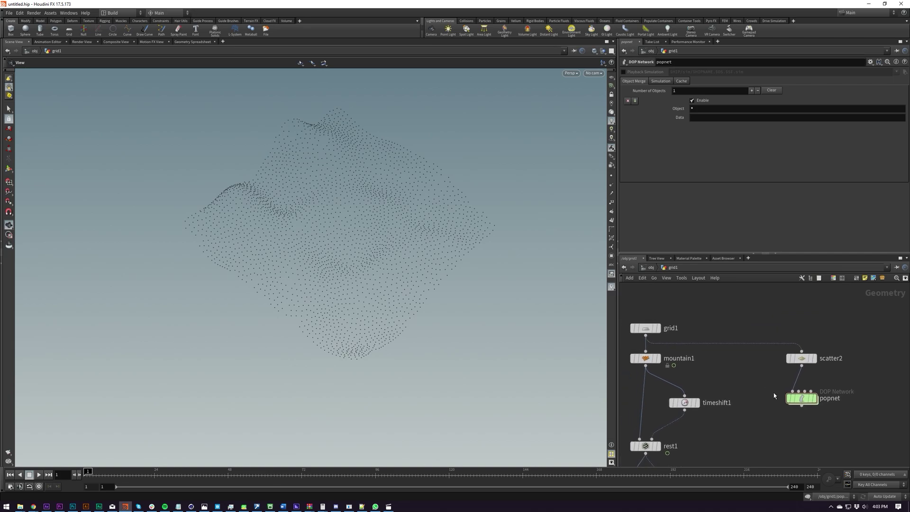
scroll(773, 393, down, 2)
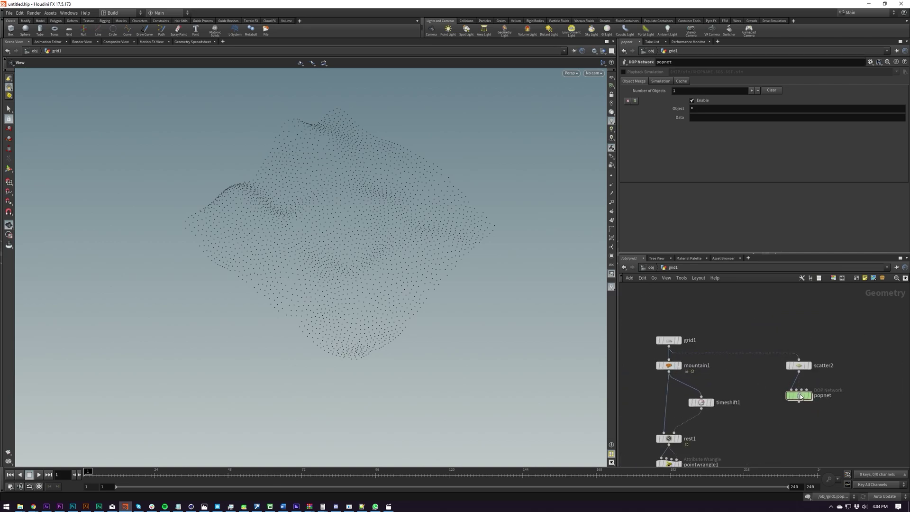
drag(799, 399, 799, 403)
scroll(812, 386, up, 2)
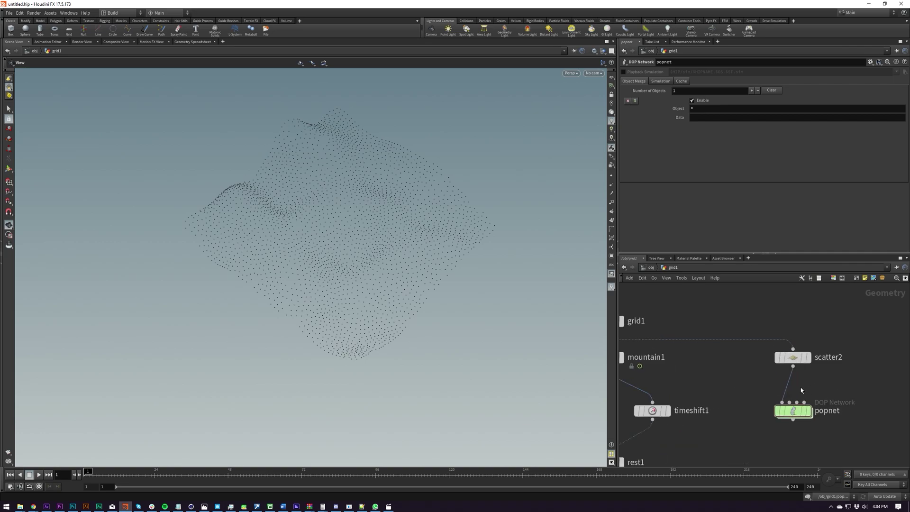
Display popnet's output in the viewport and look at its initial particles inside the network.
mouse_move(794, 413)
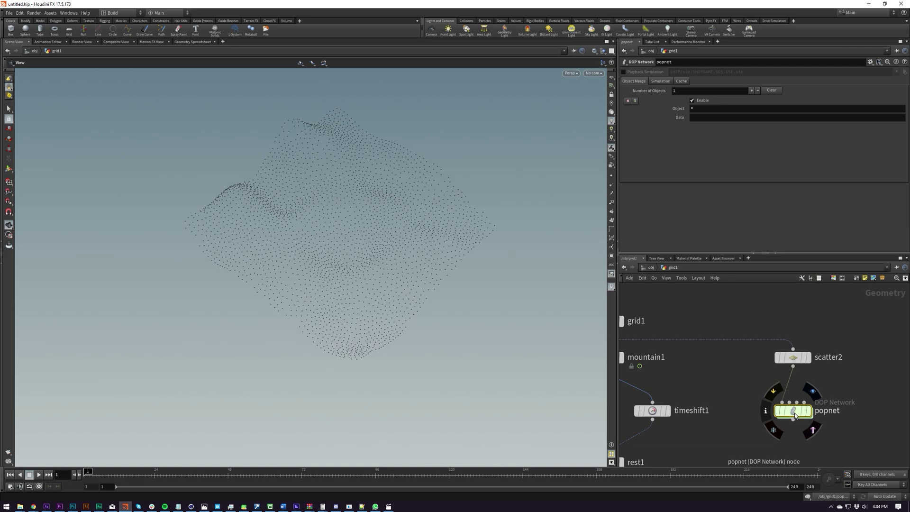
key(r)
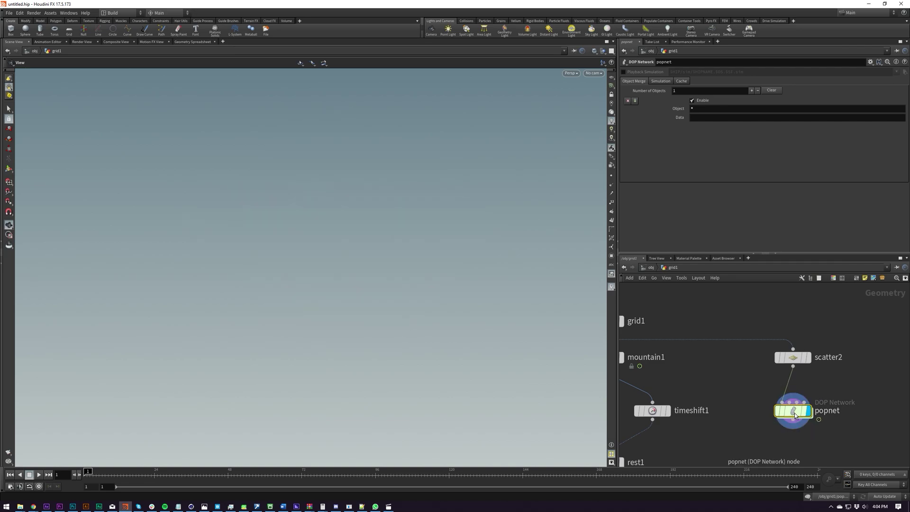
double_click(795, 414)
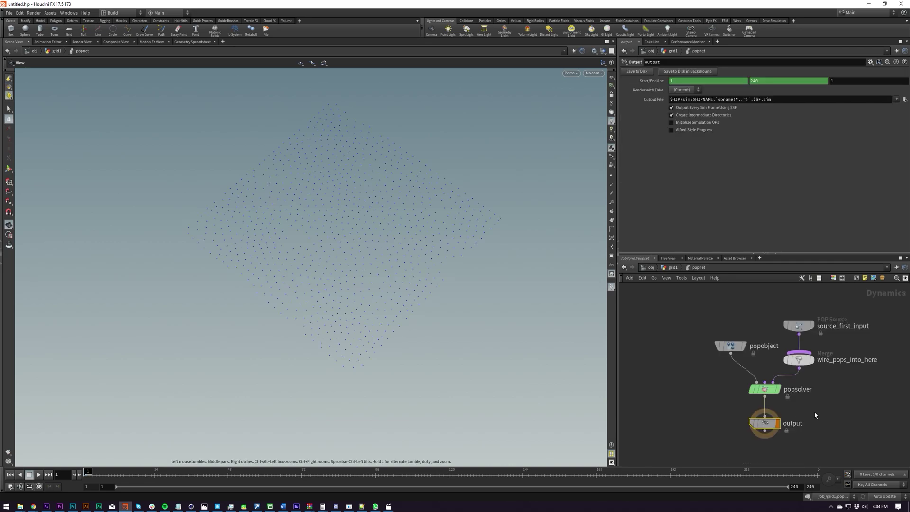
drag(365, 250, 424, 217)
key(u)
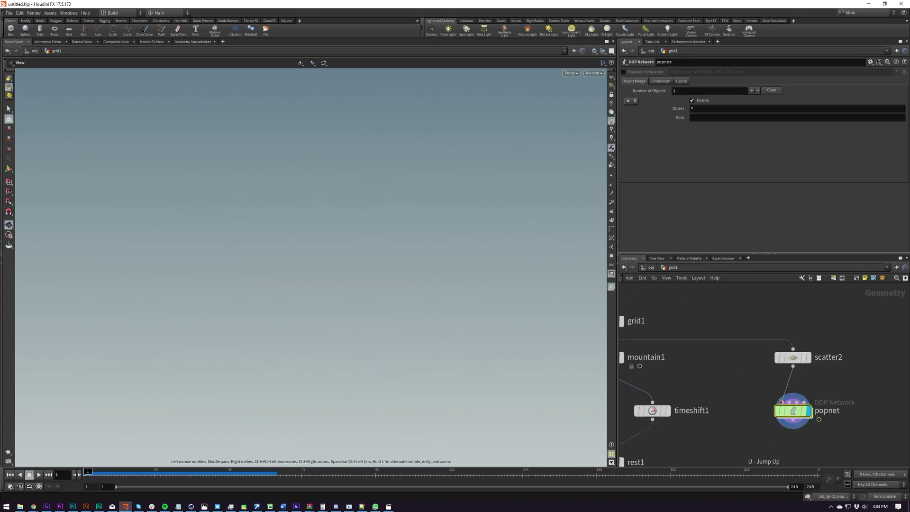
Feed scatter2 from the output of mountain1 instead of grid1 and move scatter2 and popnet to sit just below mountain1.
drag(784, 350, 800, 449)
click(788, 416)
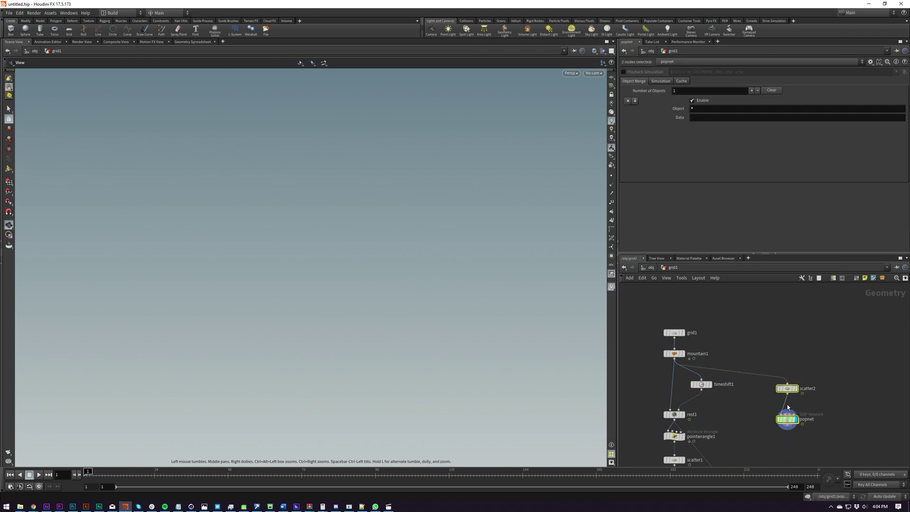
mouse_move(792, 388)
ctrl+mouse_down()
mouse_move(791, 360)
mouse_move(789, 371)
ctrl+mouse_up()
scroll(771, 353, up, 3)
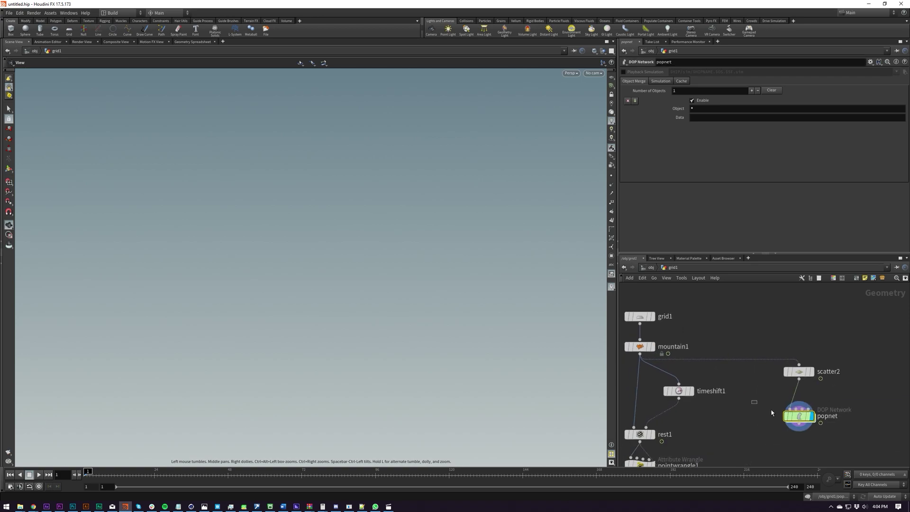
Play back the particle simulation inside popnet and return to the first frame.
double_click(791, 424)
key(Up)
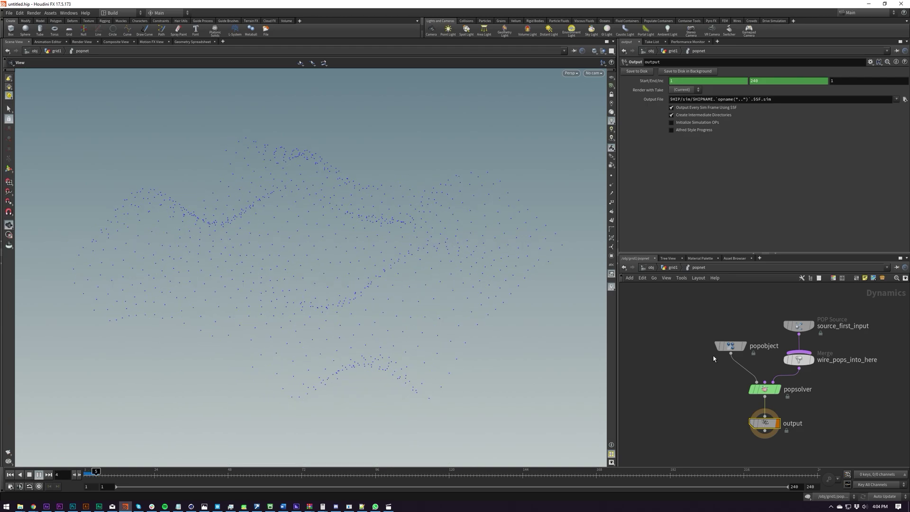
key(ctrl+Up)
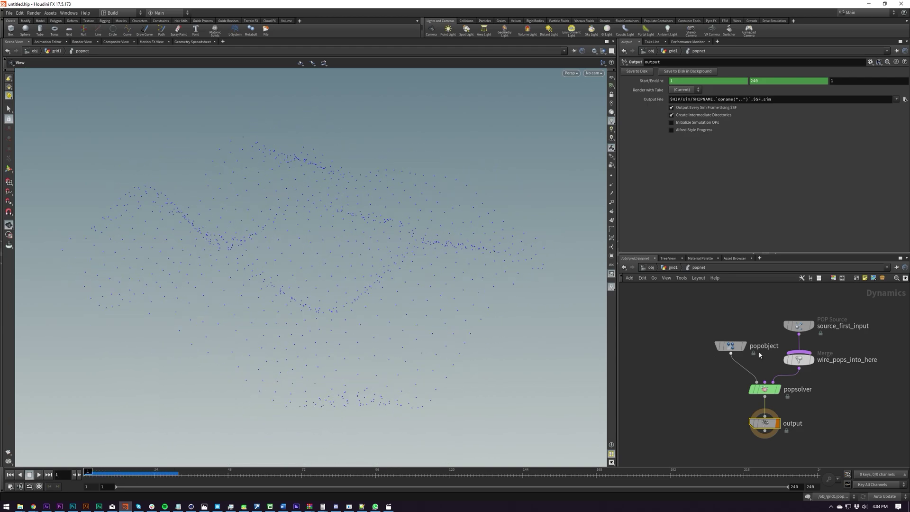
Set the Emission Type of source_first_input to All Points and play back the simulation.
click(798, 326)
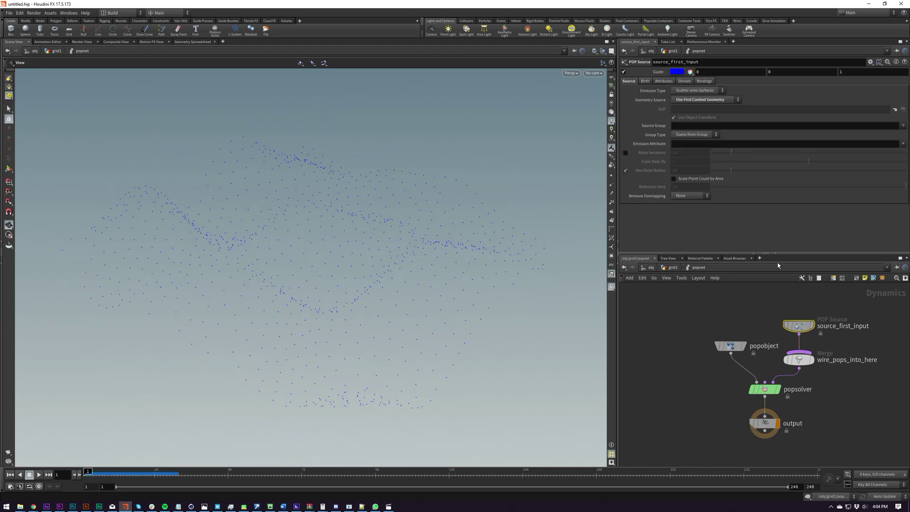
click(697, 99)
click(691, 91)
click(690, 90)
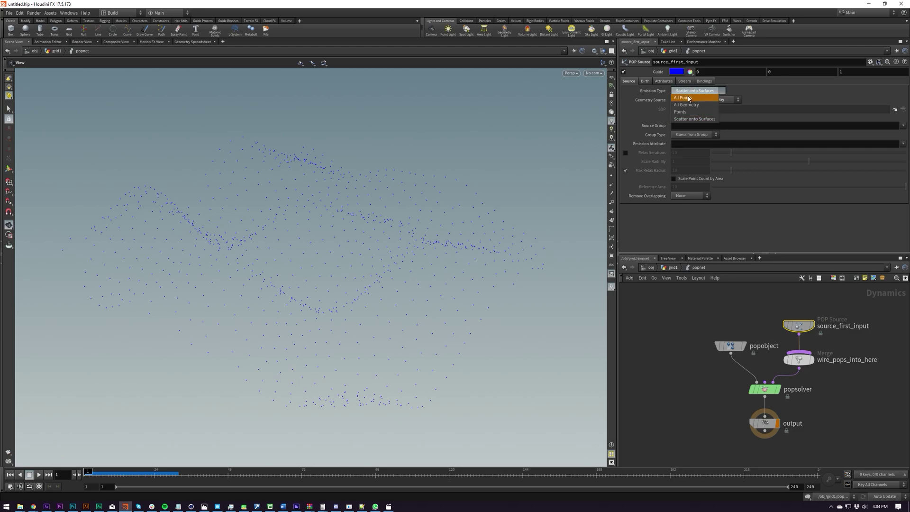
click(688, 98)
key(Up)
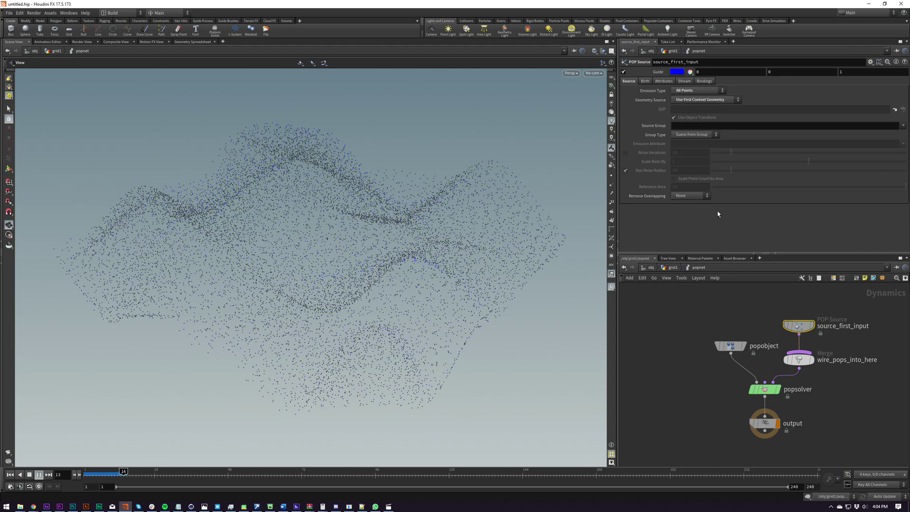
key(ctrl+Up)
Set the POP source's Impulse Activation to the expression $F==1 and step between the first two frames to check it.
click(701, 91)
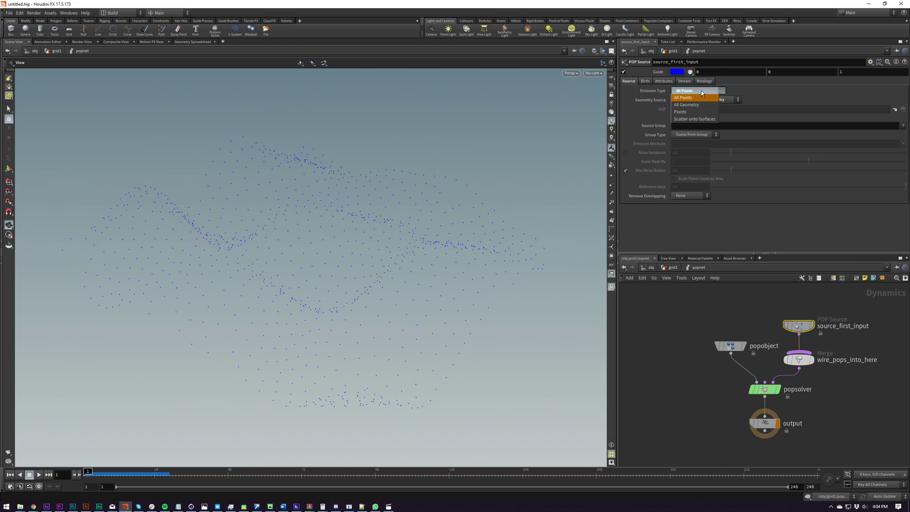
click(701, 90)
click(645, 81)
click(685, 89)
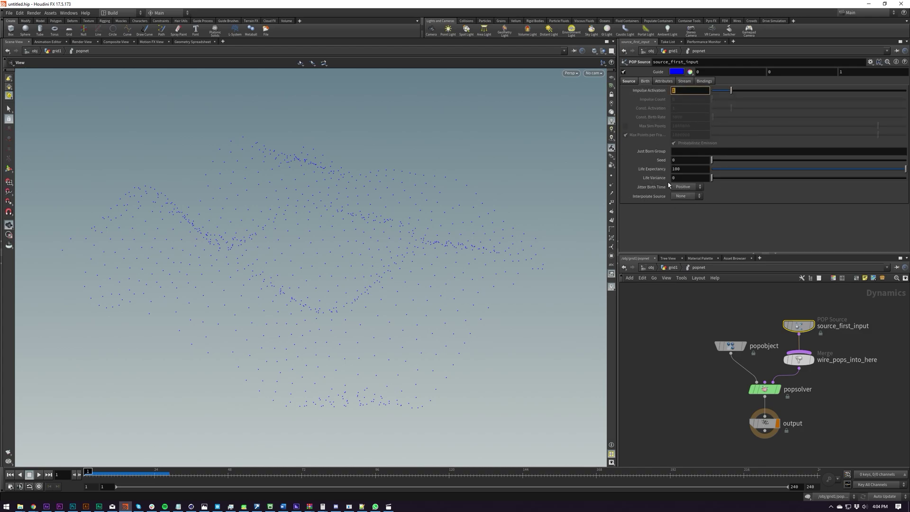
text($F==1)
key(Return)
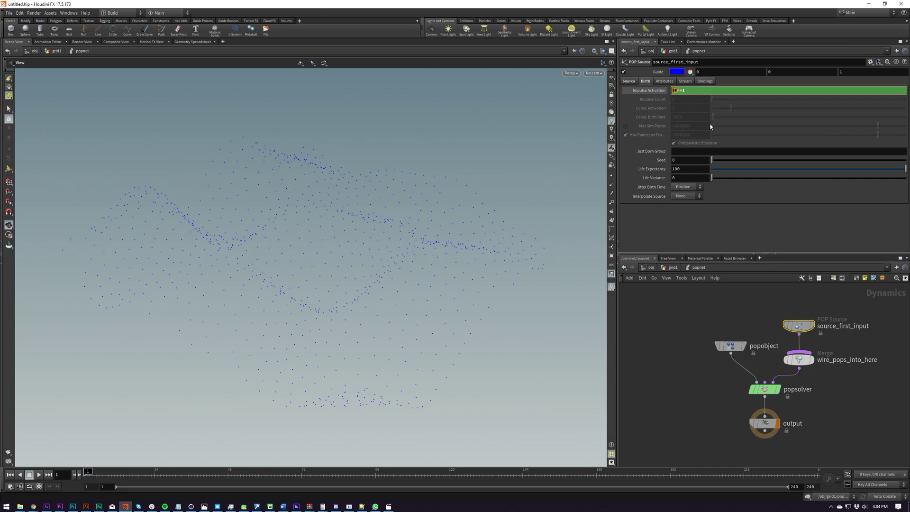
click(648, 90)
key(Right)
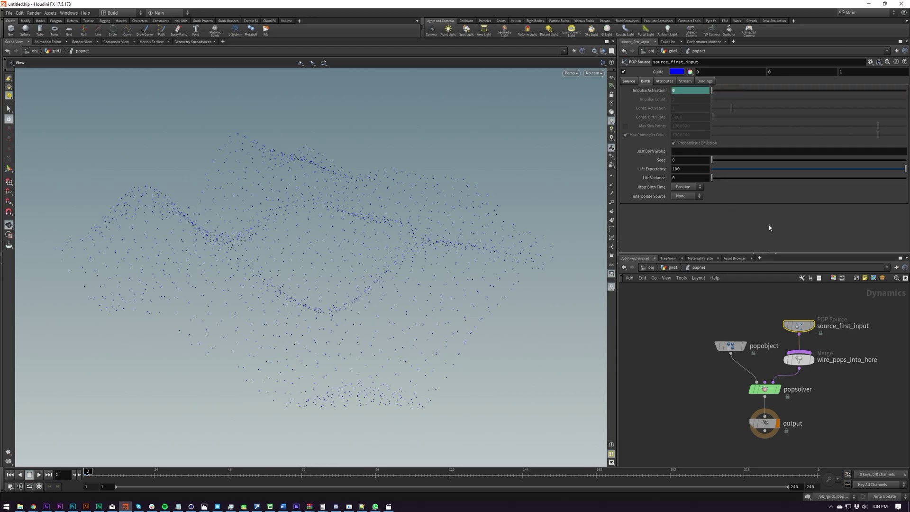
key(Left)
key(Right)
Turn off the guide display of source_first_input, play back the simulation and return to the first frame.
click(623, 71)
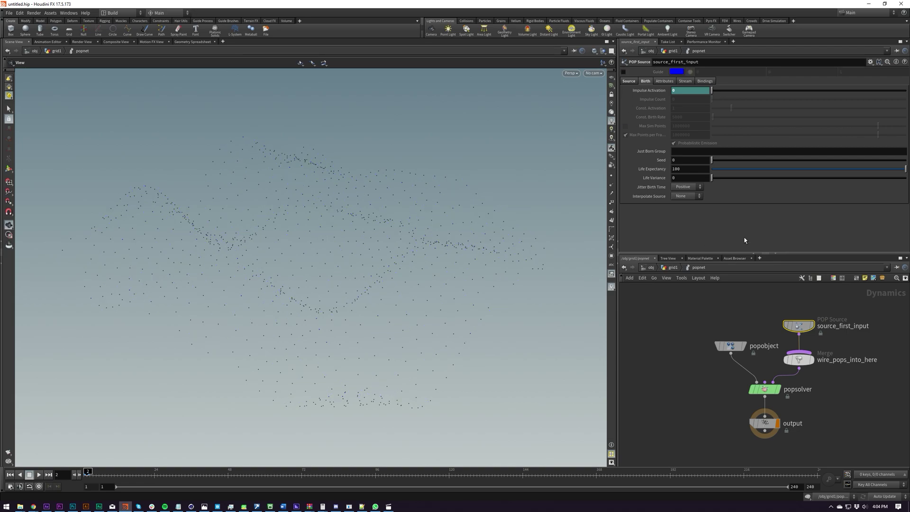
key(Up)
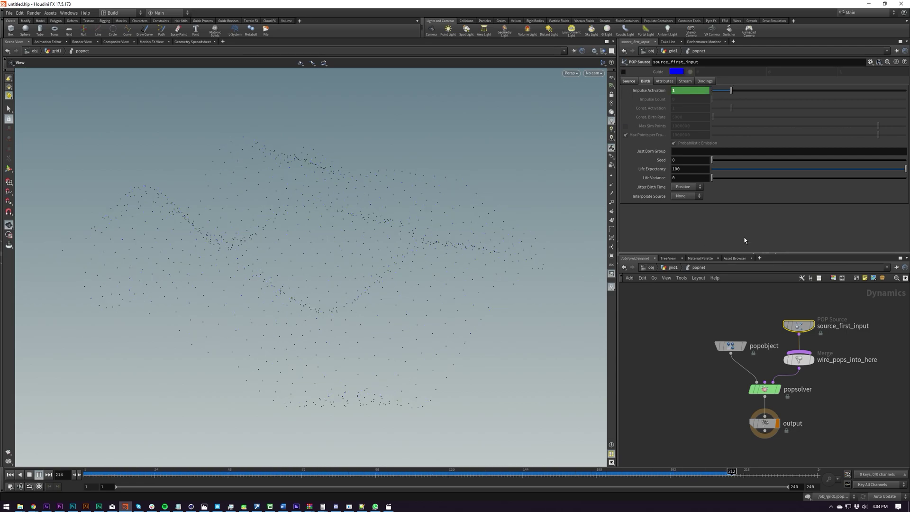
key(ctrl+Up)
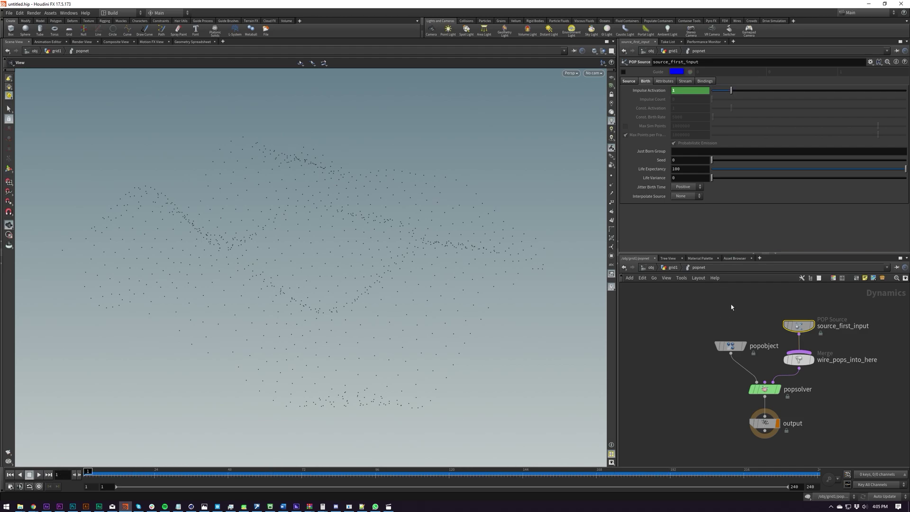
Move source_first_input further up inside popnet to make room above the wire_pops_into_here merge node.
click(665, 268)
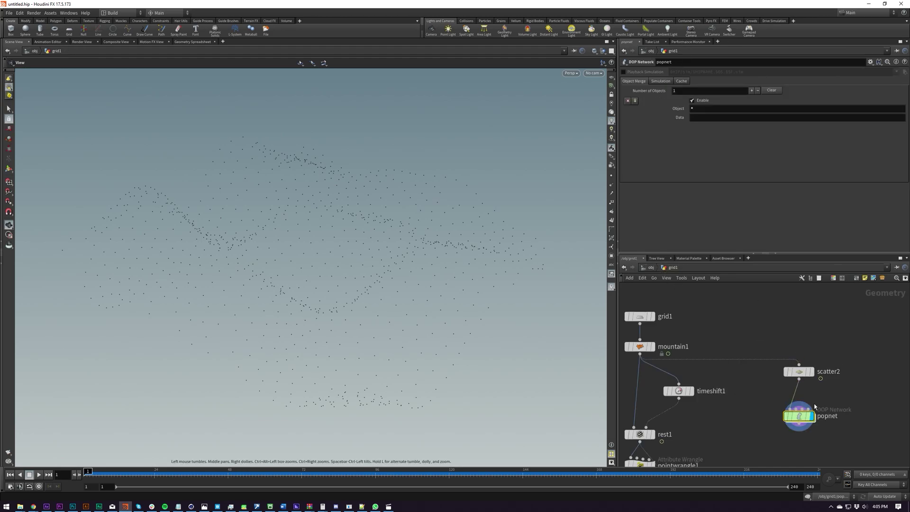
mouse_move(803, 419)
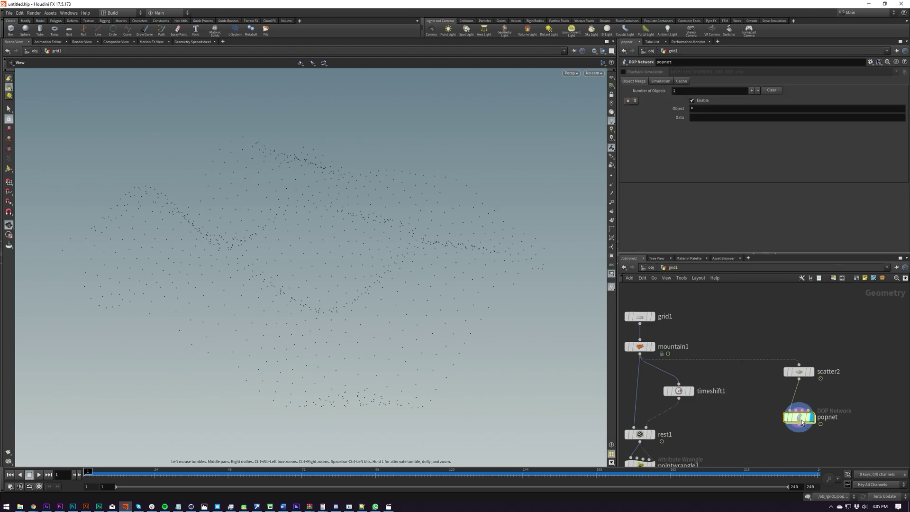
double_click(801, 419)
click(824, 415)
middle_drag(823, 415, 773, 393)
scroll(775, 420, up, 3)
scroll(775, 420, down, 1)
key(h)
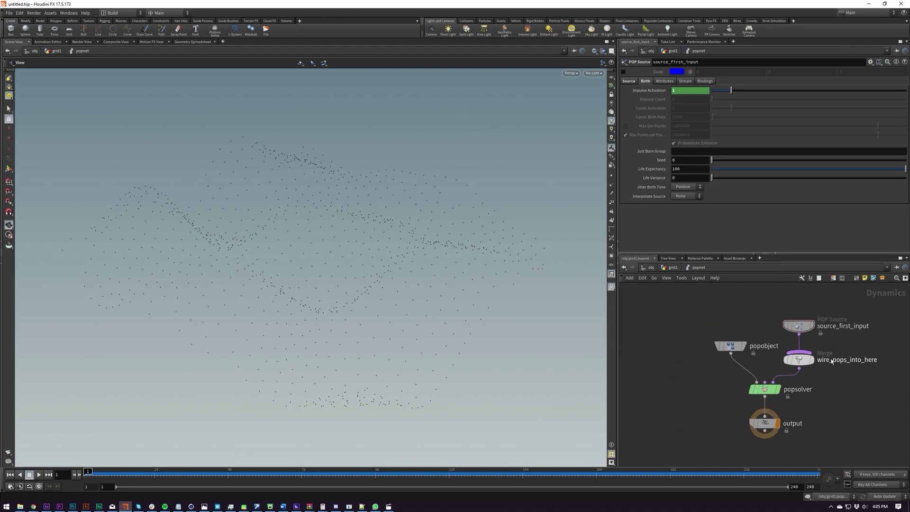
drag(796, 327, 796, 310)
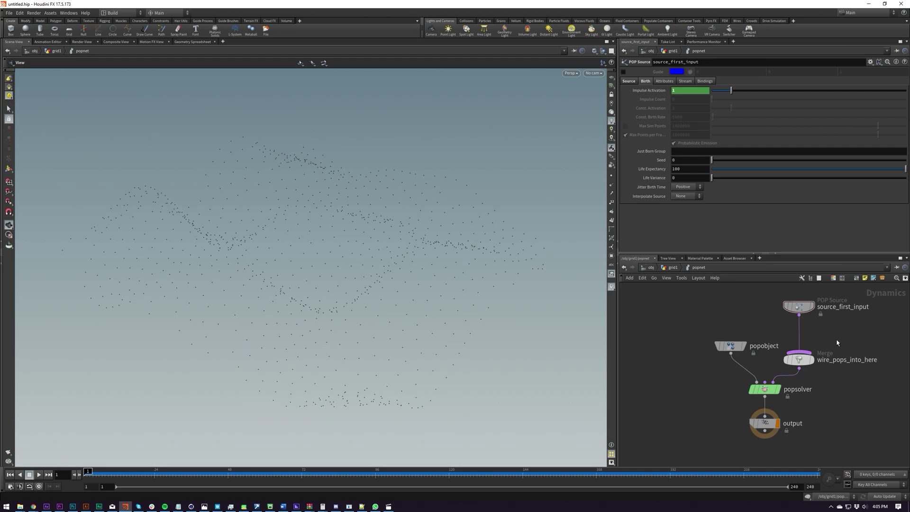
right_click(837, 342)
key(Escape)
Connect the output of mountain1 to popnet's second input.
key(u)
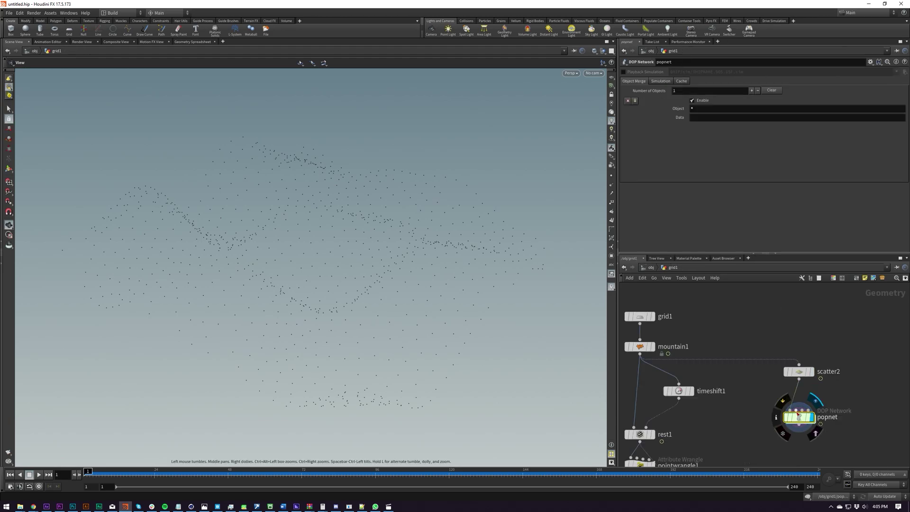
click(790, 407)
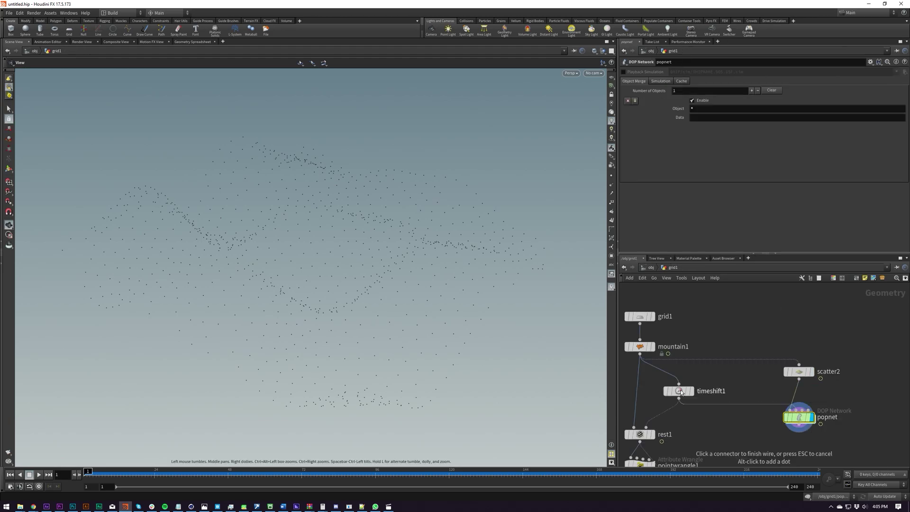
click(640, 356)
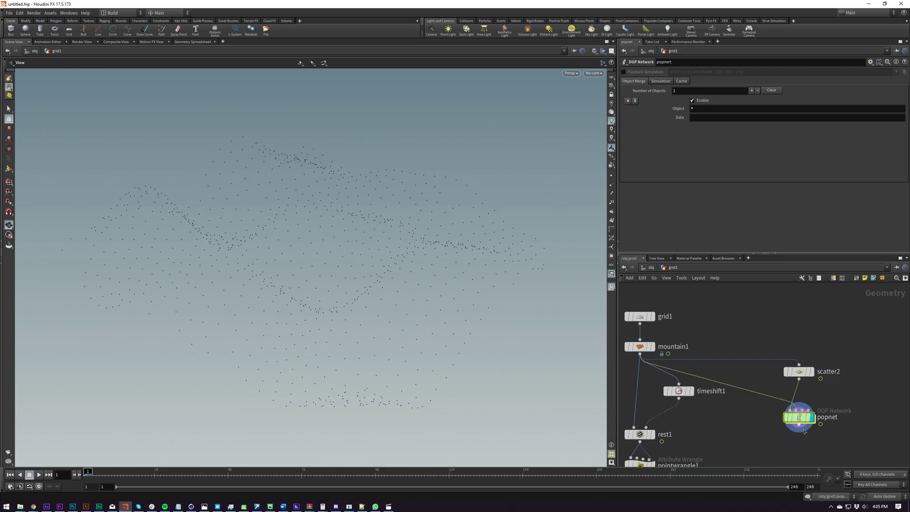
Add a POP Wrangle inside popnet and insert it between source_first_input and wire_pops_into_here.
double_click(798, 418)
key(Tab)
text(po)
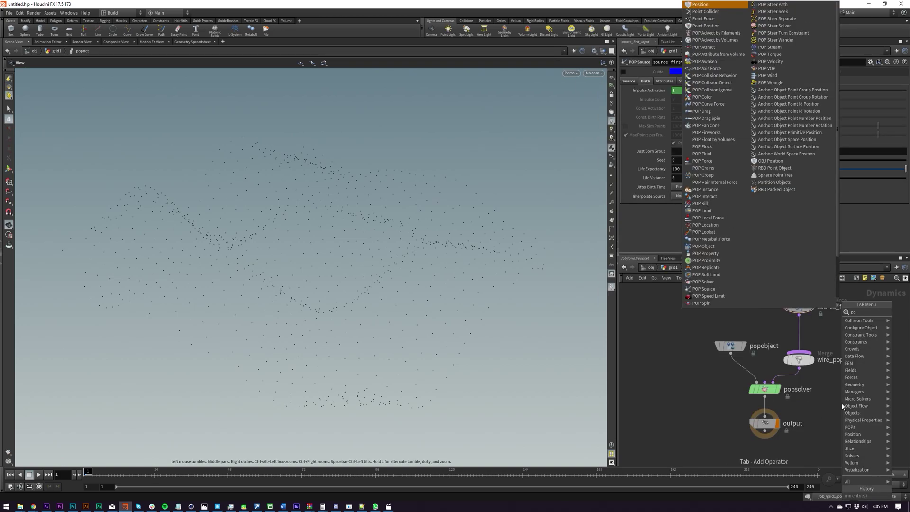
text(pwr)
key(Return)
click(842, 404)
drag(845, 407, 807, 341)
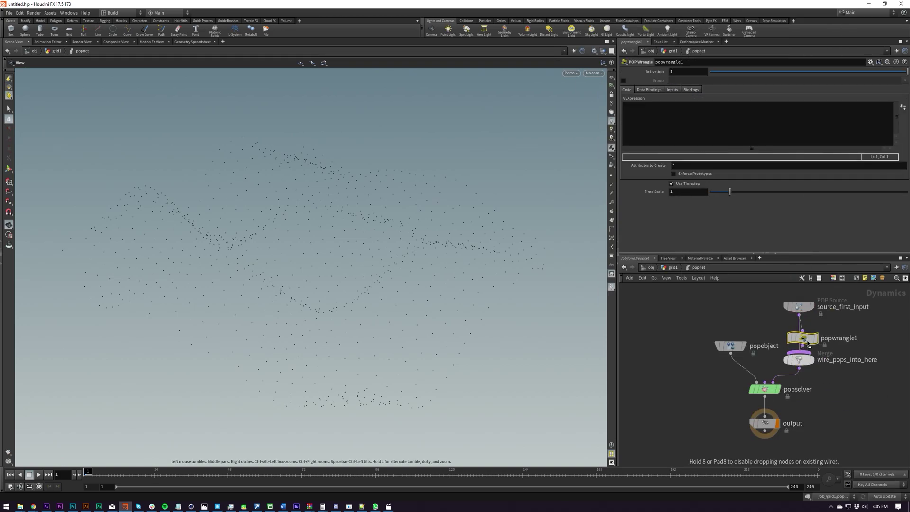
click(804, 344)
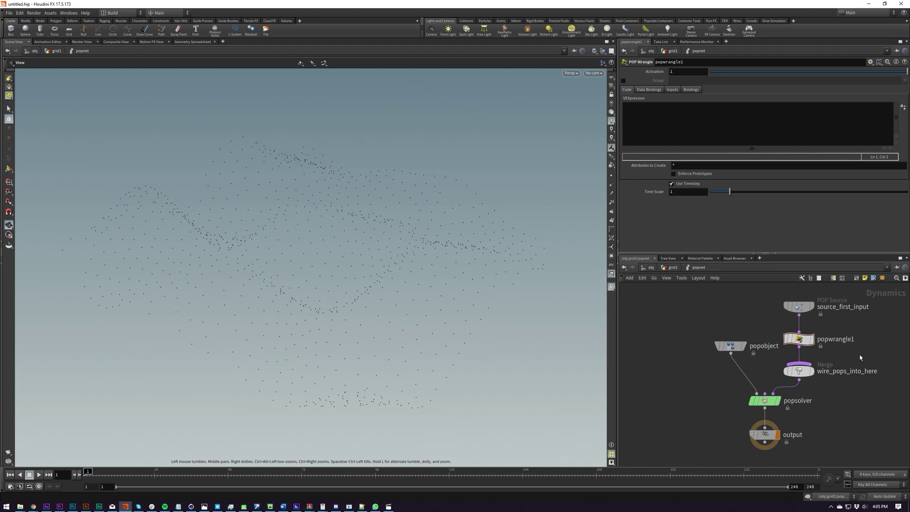
key(Tab)
text(pwr)
key(Return)
click(857, 358)
key(Delete)
Add a POP Force node and insert it between popwrangle1 and wire_pops_into_here.
key(Tab)
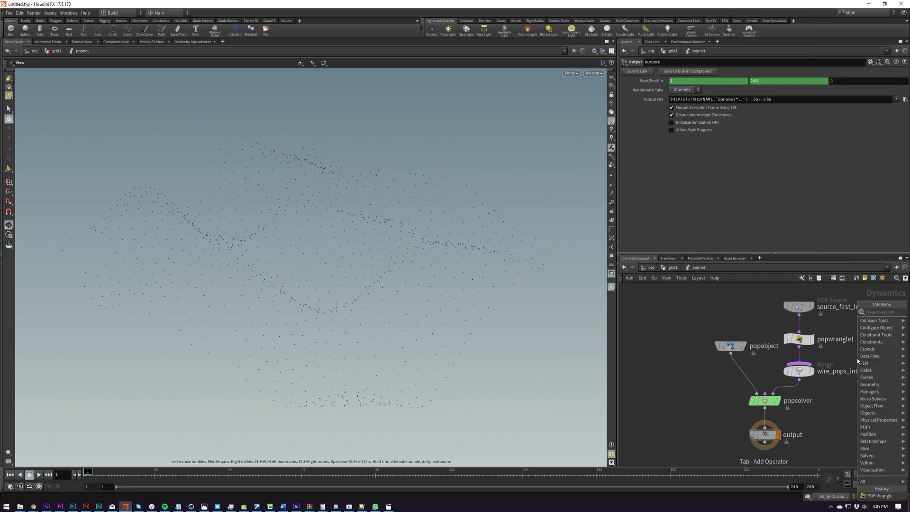
text(poi)
key(BackSpace)
key(BackSpace)
key(BackSpace)
text(pfo)
key(Return)
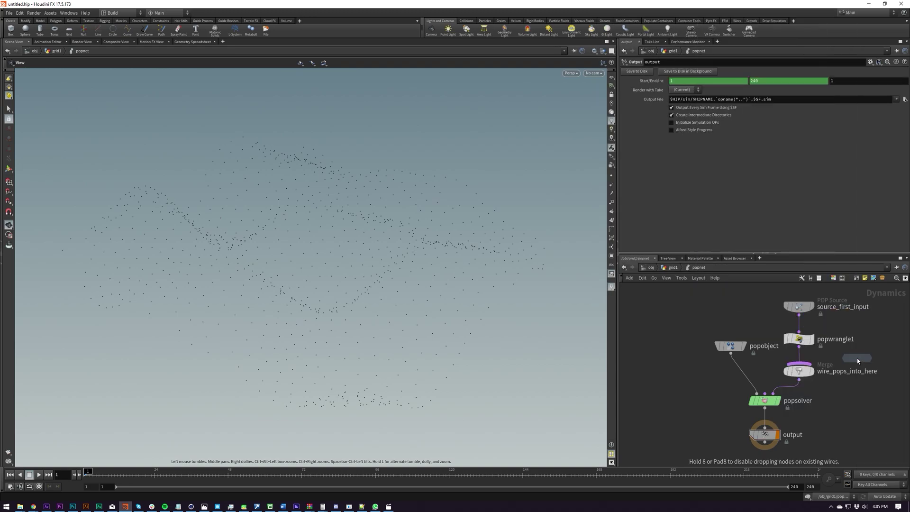
click(799, 370)
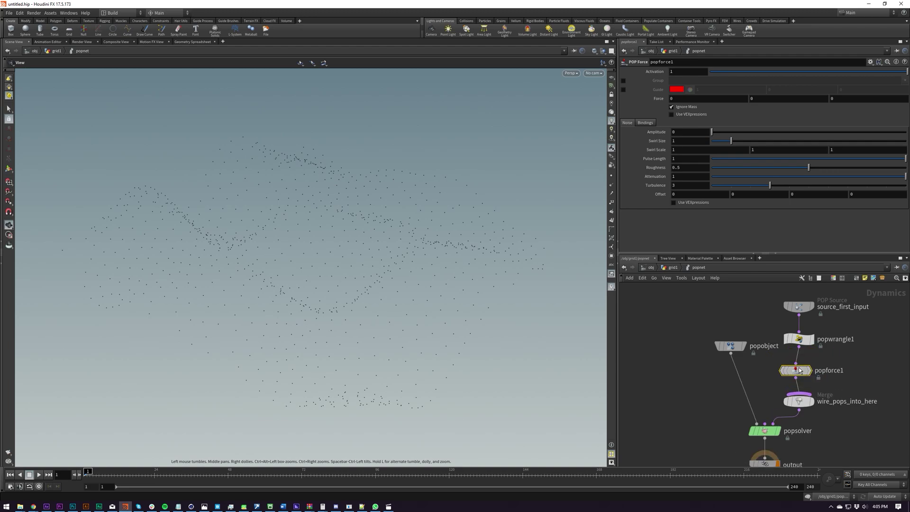
Align popforce1 under popwrangle1, bypass popwrangle1, and play the simulation from the first frame.
drag(798, 370, 783, 329)
key(b)
key(Up)
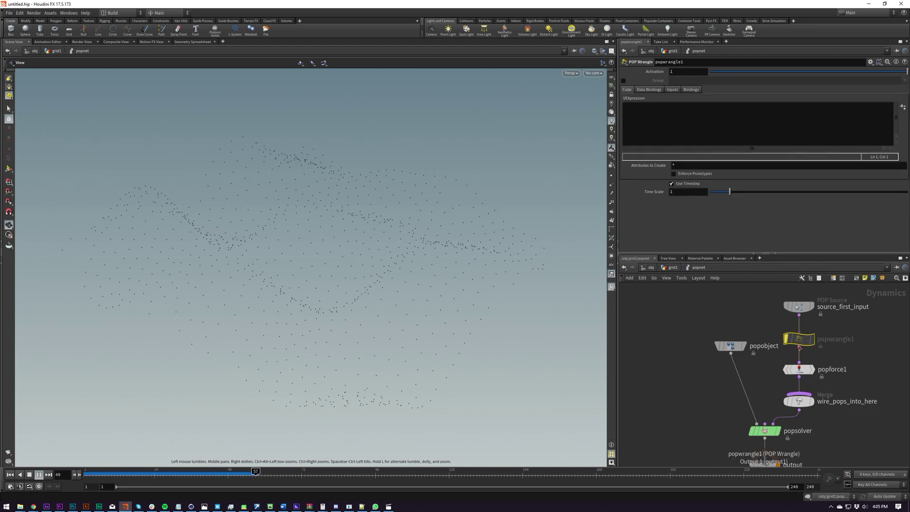
key(ctrl+Up)
Set popforce1's noise Amplitude to 2.42 and play back the simulation to see the particles move.
click(807, 370)
drag(715, 133, 758, 135)
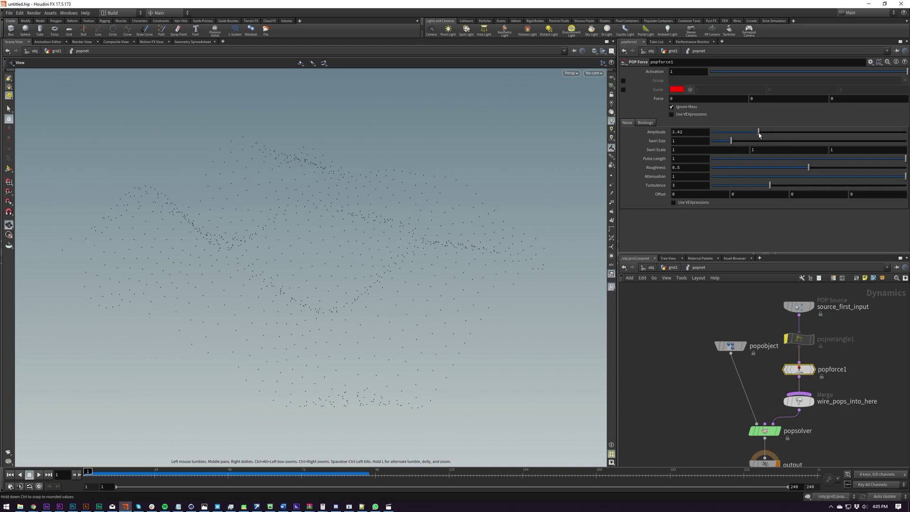
key(Up)
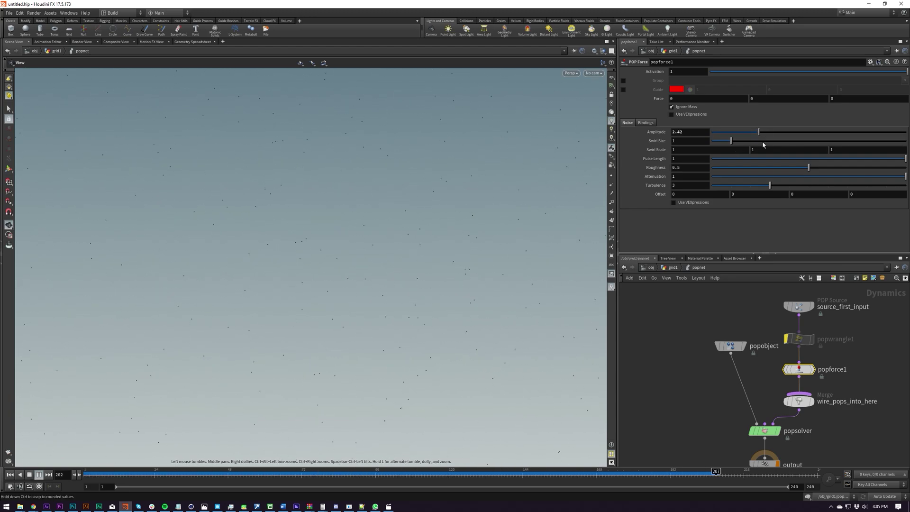
key(Up)
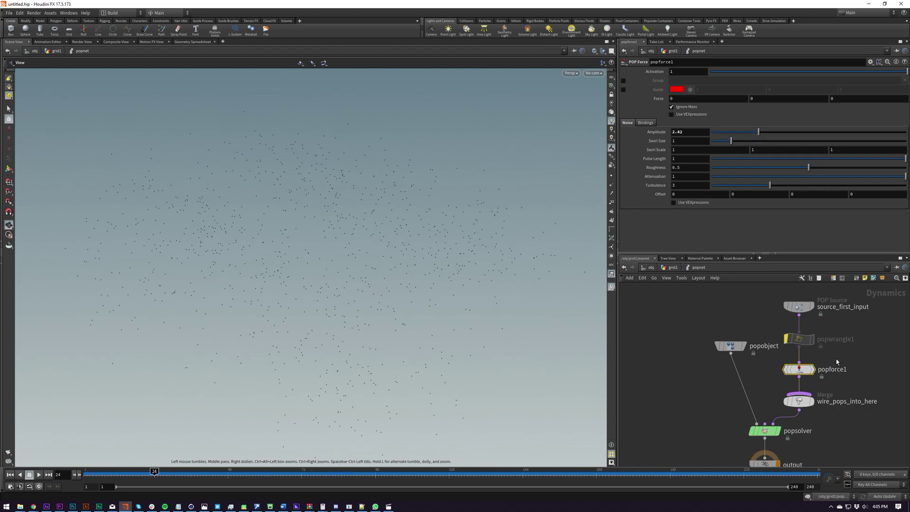
Delete popforce1, re-enable popwrangle1 and return the timeline to the first frame.
key(Delete)
click(800, 340)
key(b)
key(ctrl+Up)
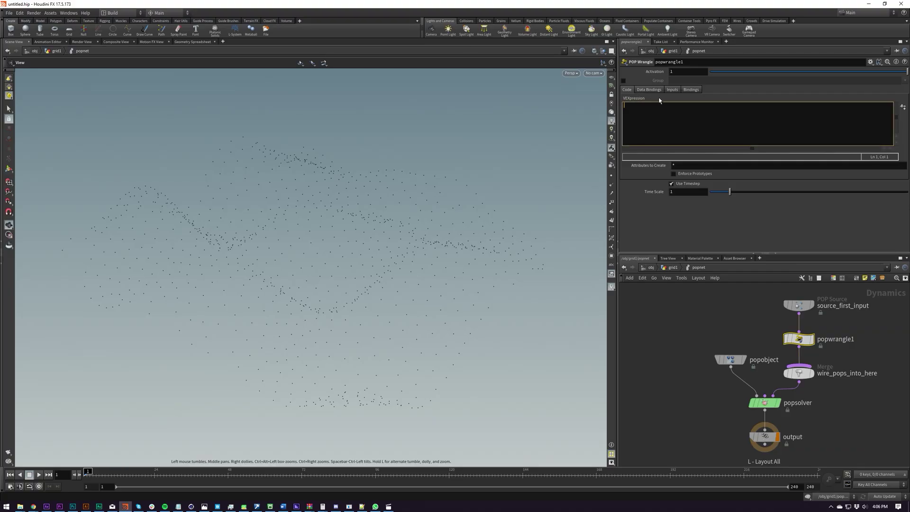
Set popwrangle1's Input 1 to Second Context Geometry.
click(672, 89)
click(689, 100)
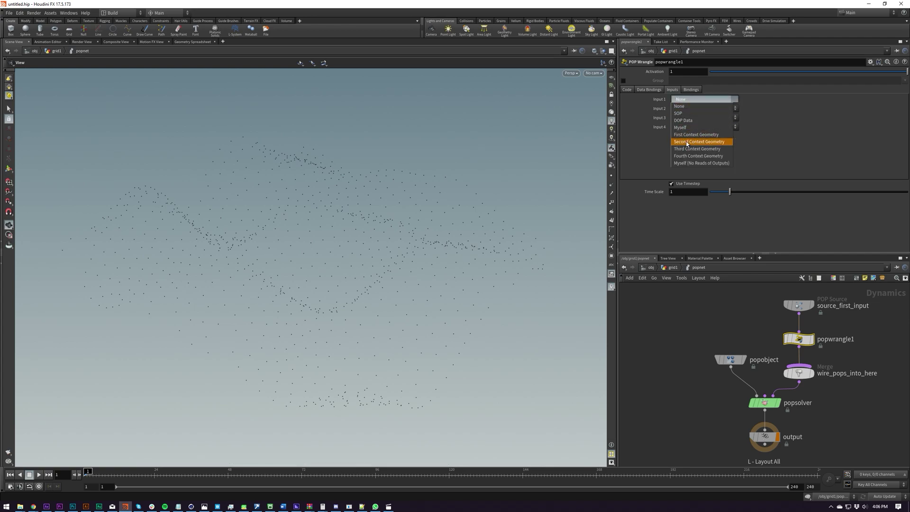
click(709, 142)
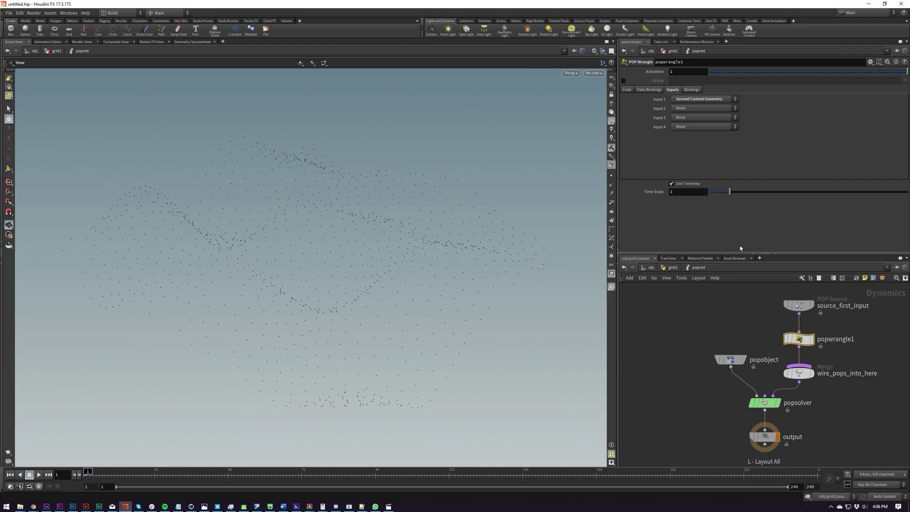
Display mountain1 in the grid1 network to check the surface feeding popnet's second input, and go back inside popnet.
key(u)
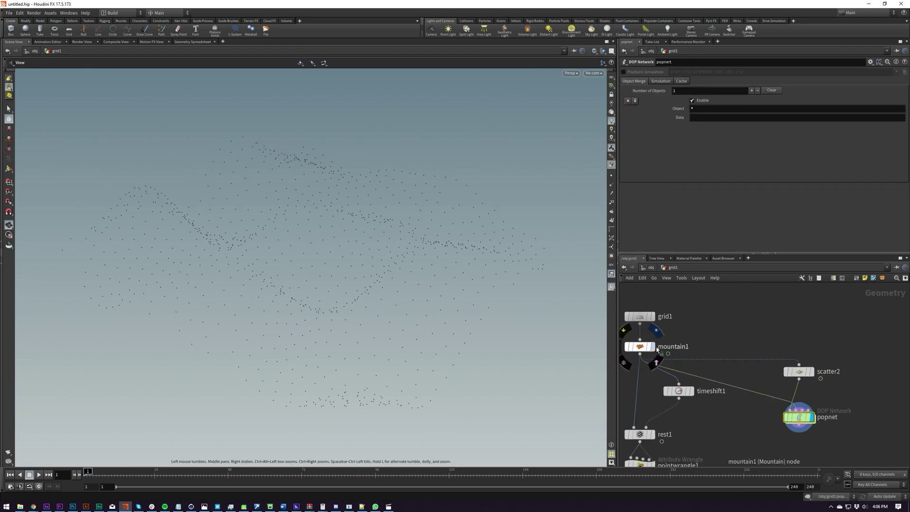
click(653, 346)
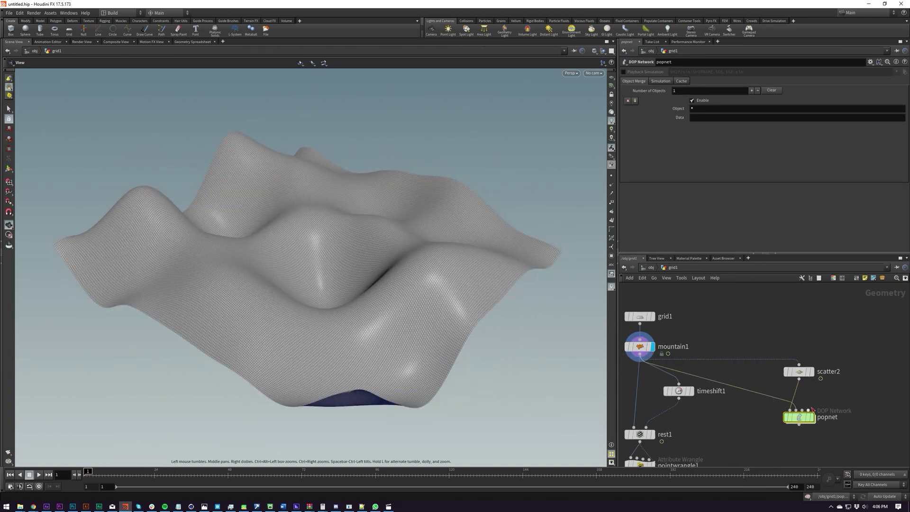
double_click(799, 417)
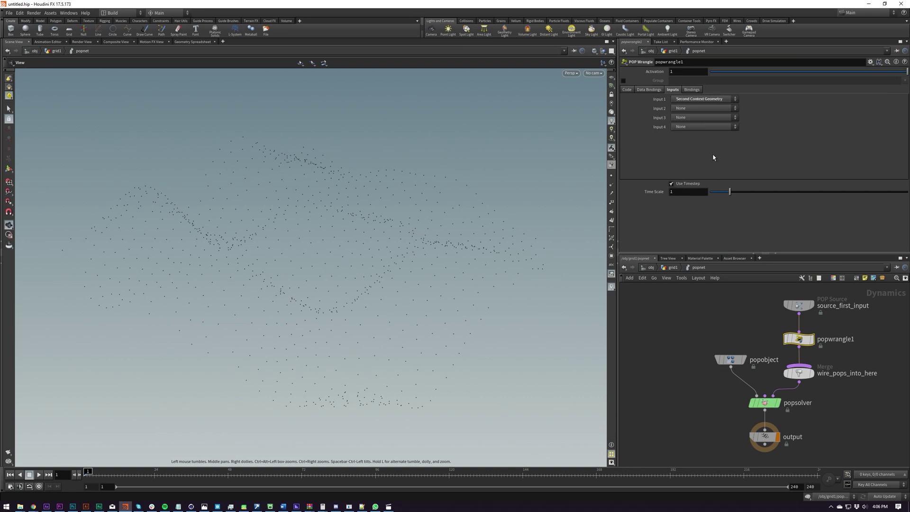
Write the VEX expression @P = minpos(0,@P) in popwrangle1, checking its index against the wrangle's input list.
click(626, 90)
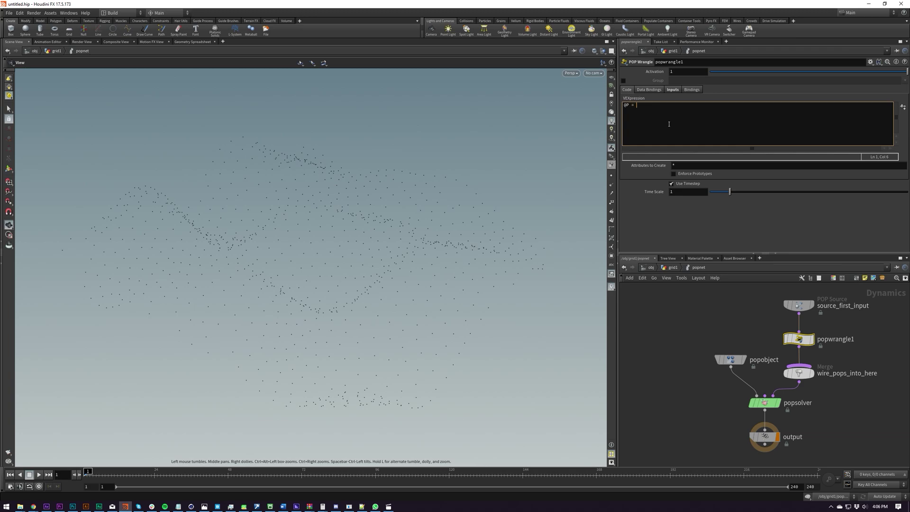
text(@P = minpos(0)
click(672, 89)
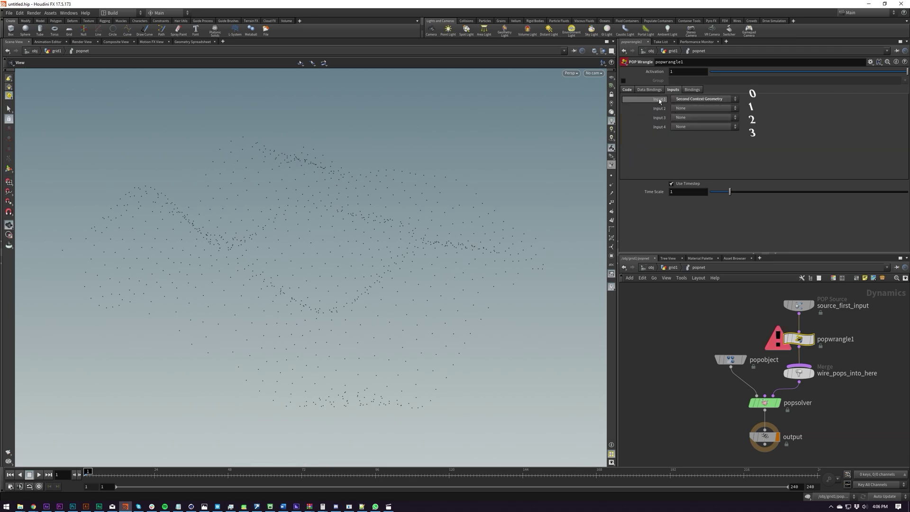
click(627, 90)
click(687, 111)
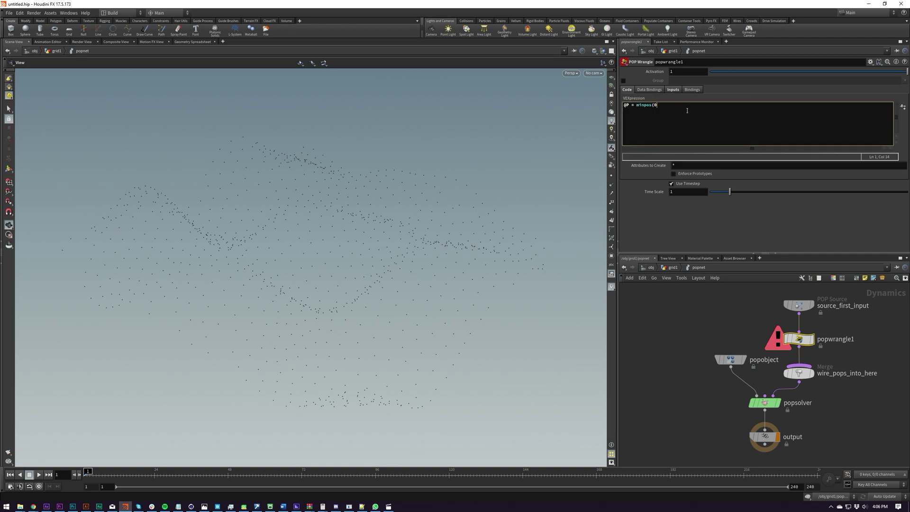
text(,@P)
click(671, 90)
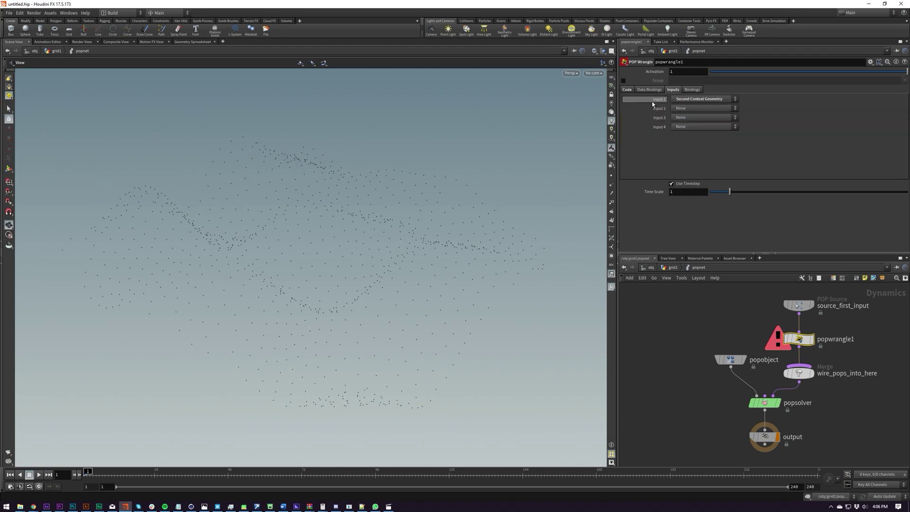
click(626, 89)
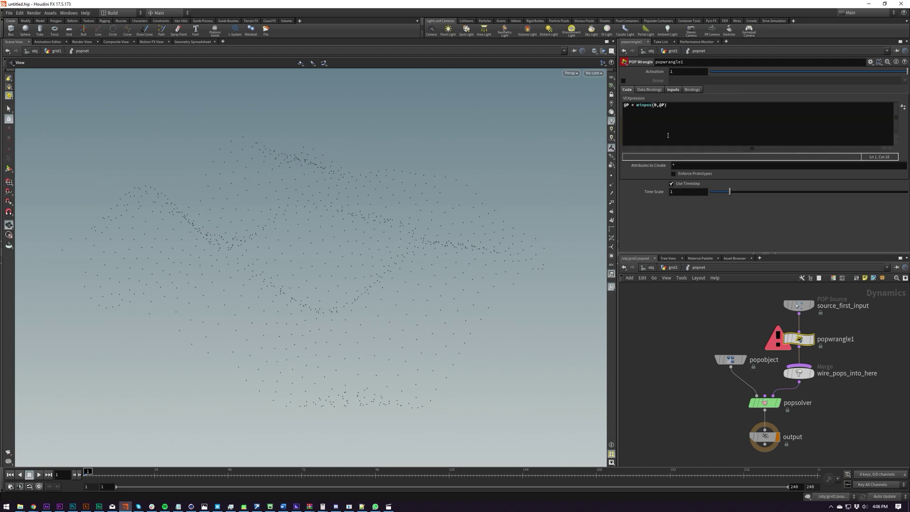
End popwrangle1's expression with a semicolon and play the simulation.
double_click(654, 105)
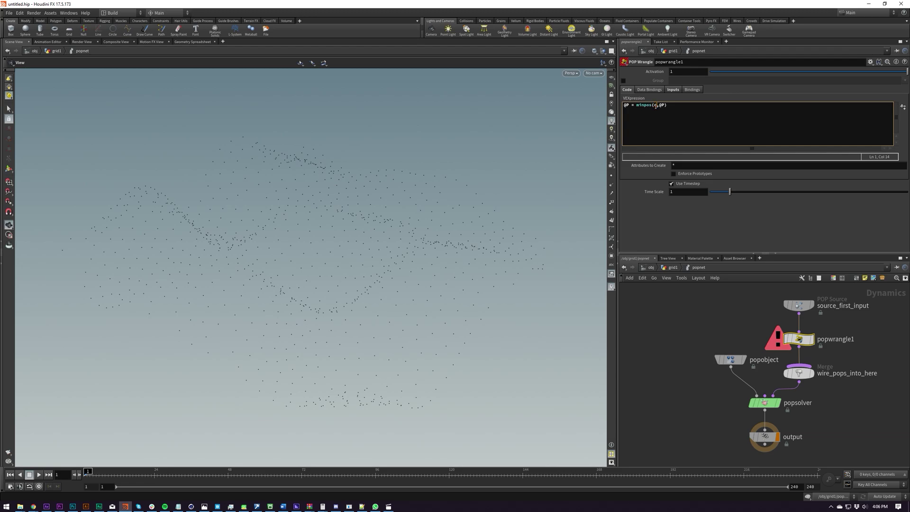
click(660, 105)
click(685, 142)
text(;)
key(Up)
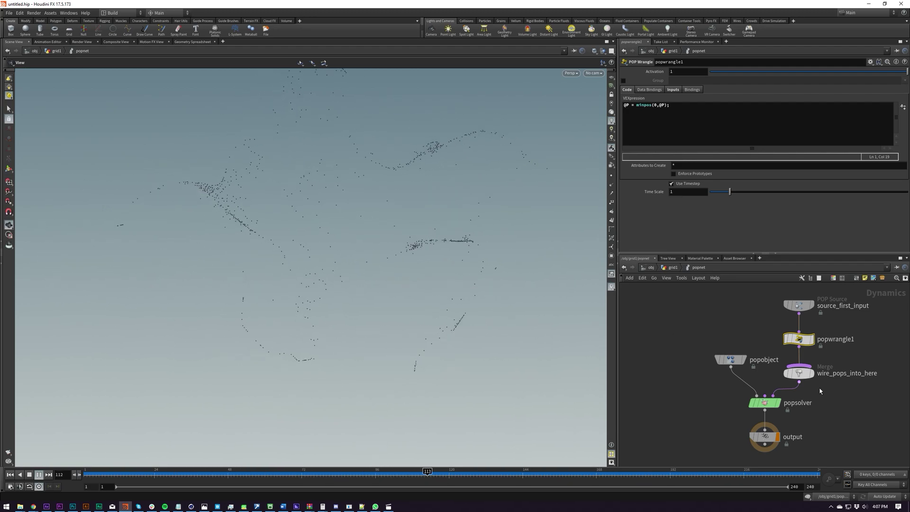
Add a Merge node beside popnet in the grid1 network.
key(u)
key(Tab)
text(mer)
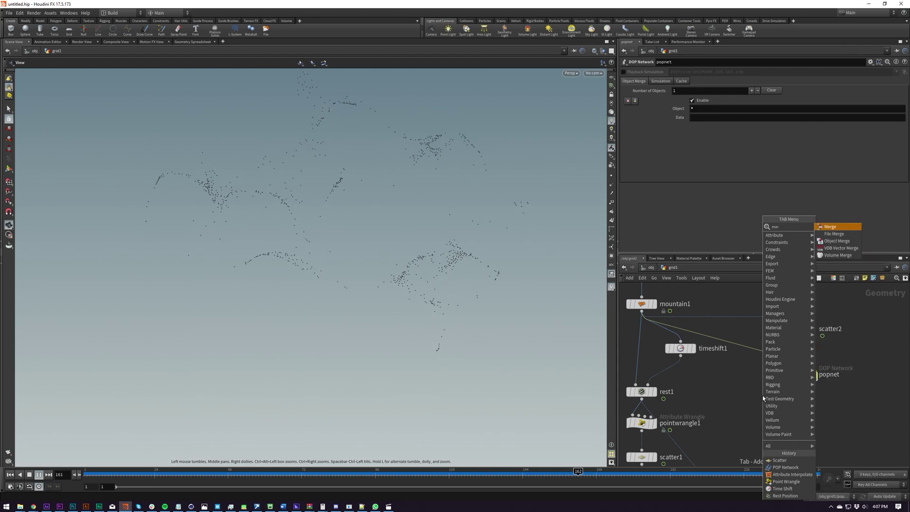
key(Return)
click(760, 394)
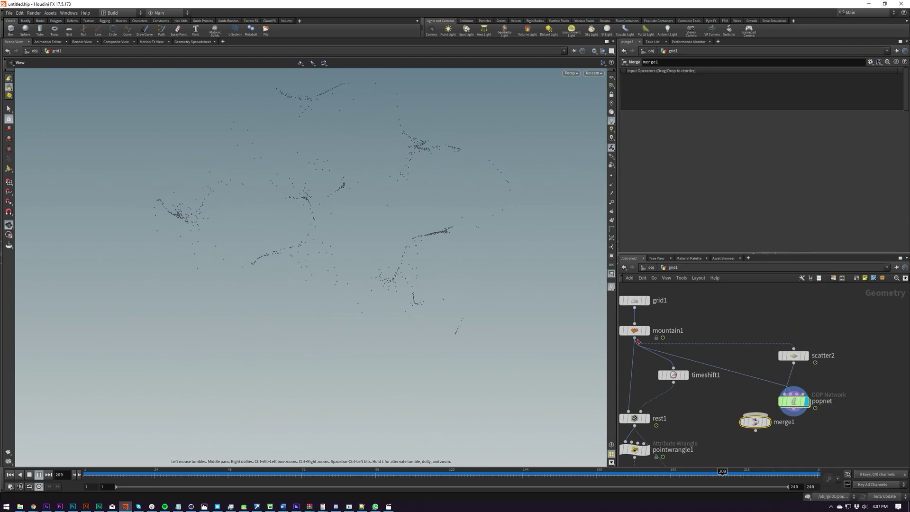
Wire mountain1 and popnet into merge1, place it below popnet and display its result.
click(635, 338)
click(751, 415)
click(792, 409)
click(760, 415)
drag(752, 424, 773, 439)
click(788, 439)
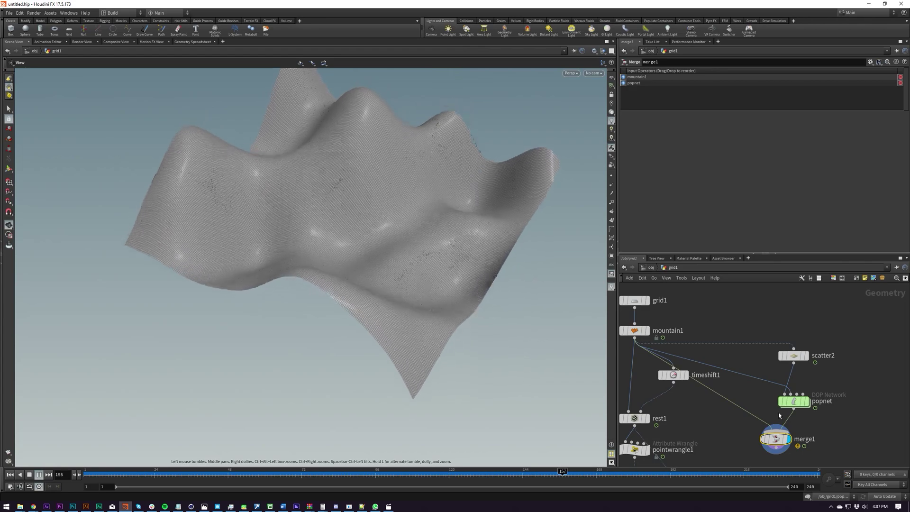
Examine up close how the particles sit on the animated mountain surface during playback.
right_drag(374, 218, 425, 172)
drag(425, 173, 488, 130)
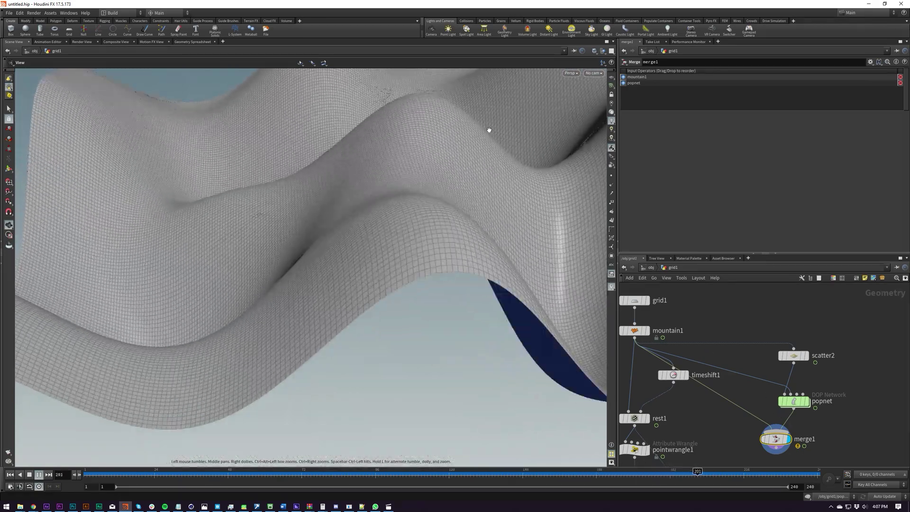
right_drag(487, 130, 481, 175)
drag(482, 174, 522, 187)
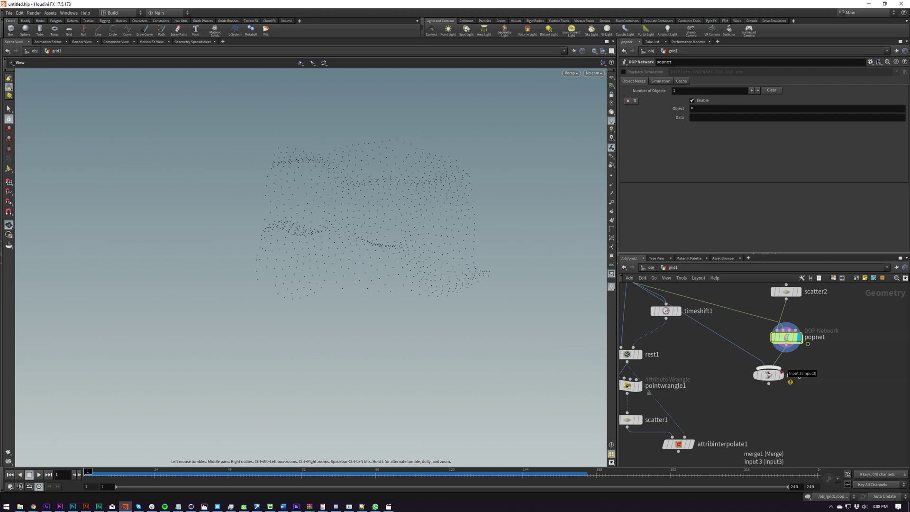
mouse_move(775, 377)
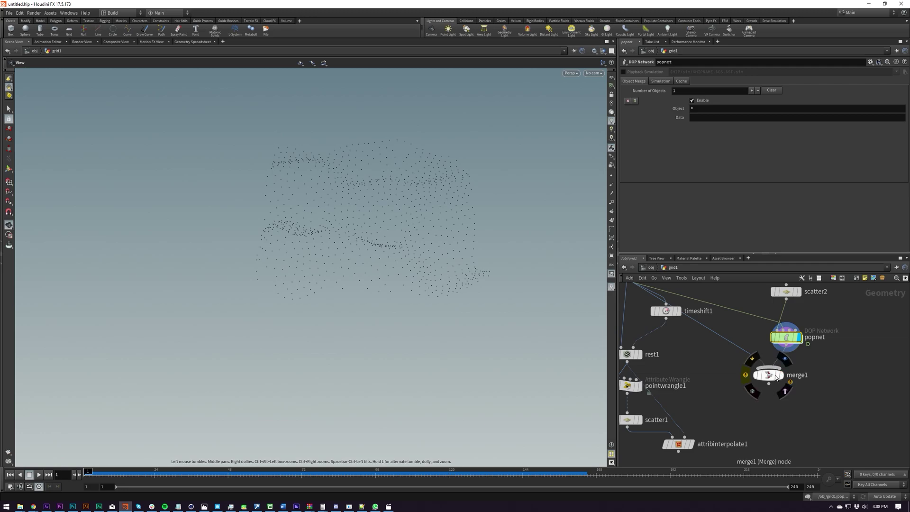